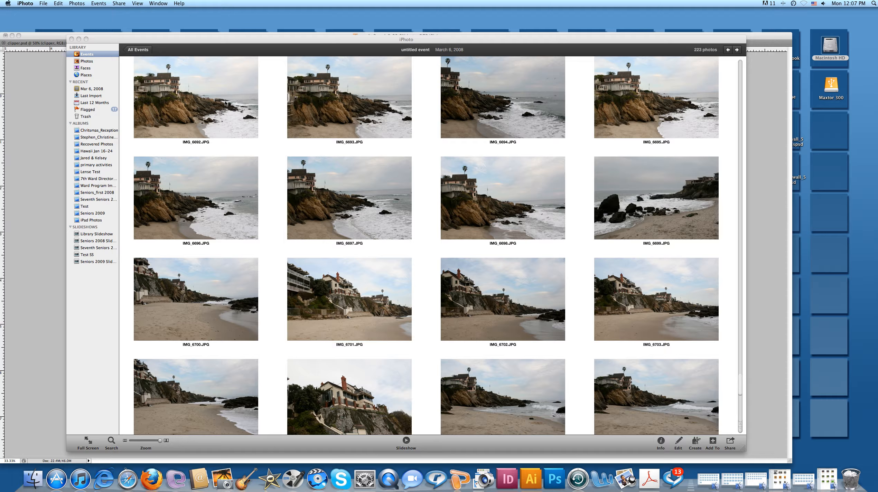
Step: Export the photo IMG_6692 from the event to the Desktop as a full-size JPEG named cove_1
left_click(220, 114)
left_click(220, 114)
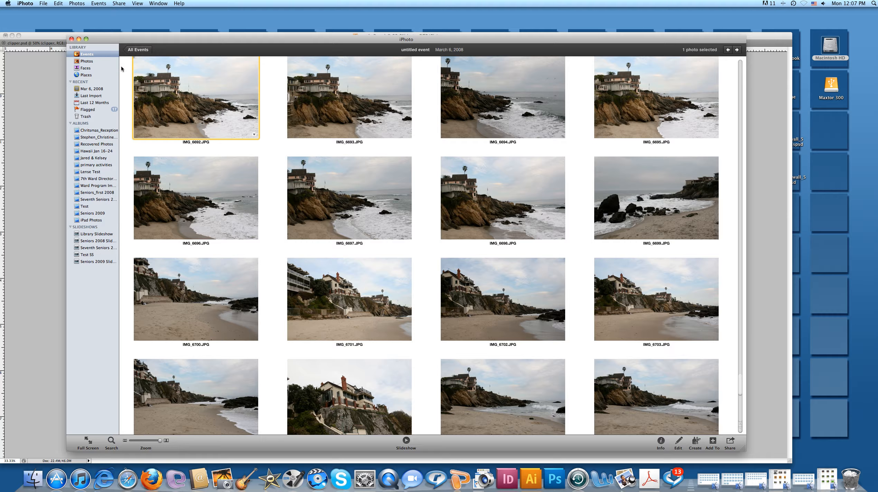
left_click(44, 4)
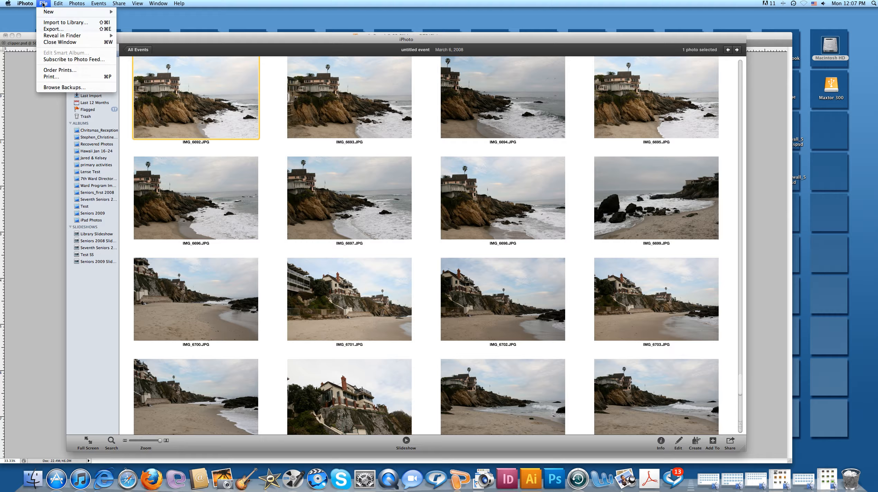
left_click(45, 30)
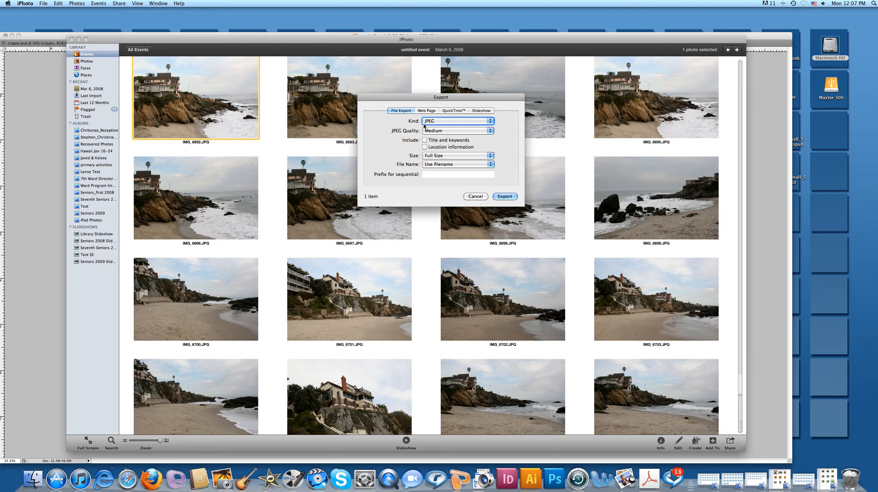
left_click(492, 123)
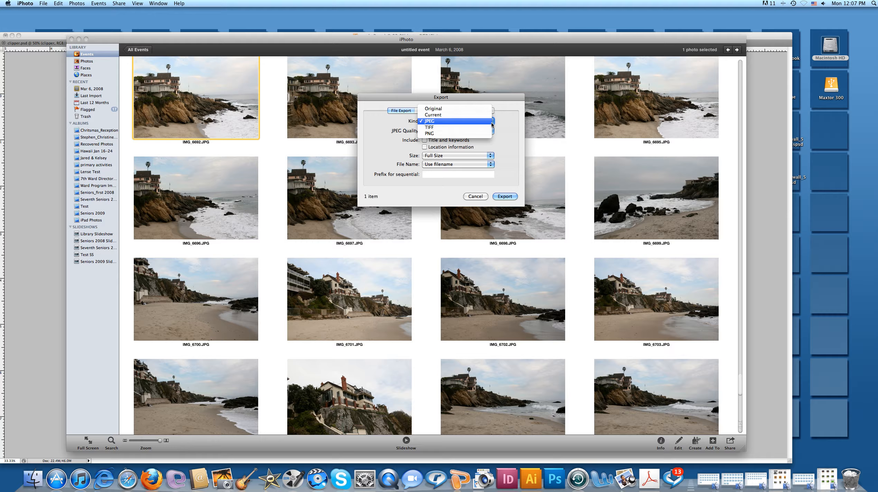
left_click(472, 125)
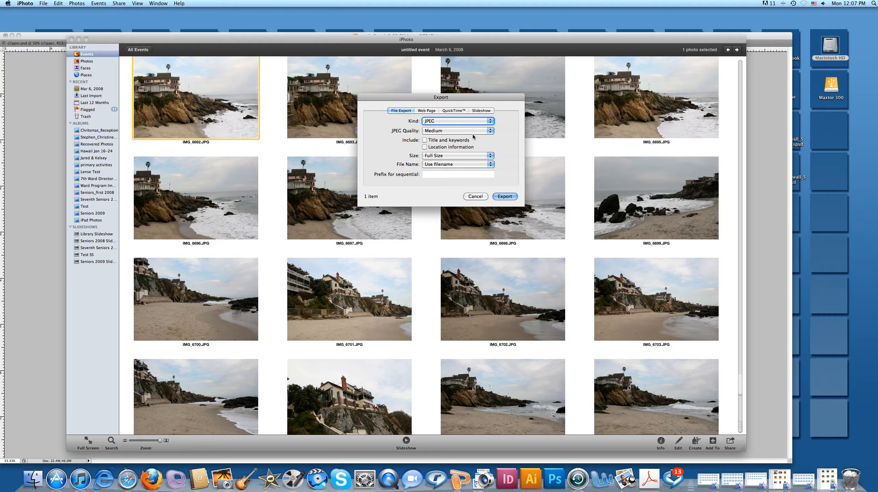
left_click(504, 197)
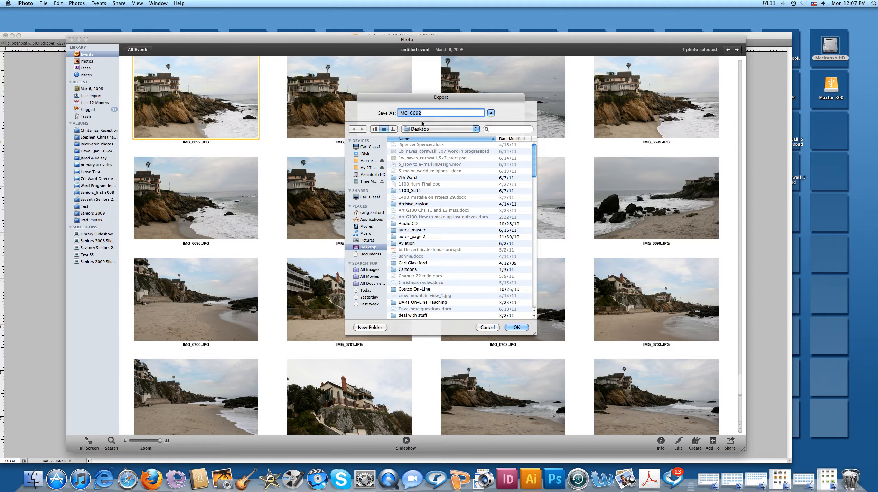
type("cove_1")
left_click(517, 329)
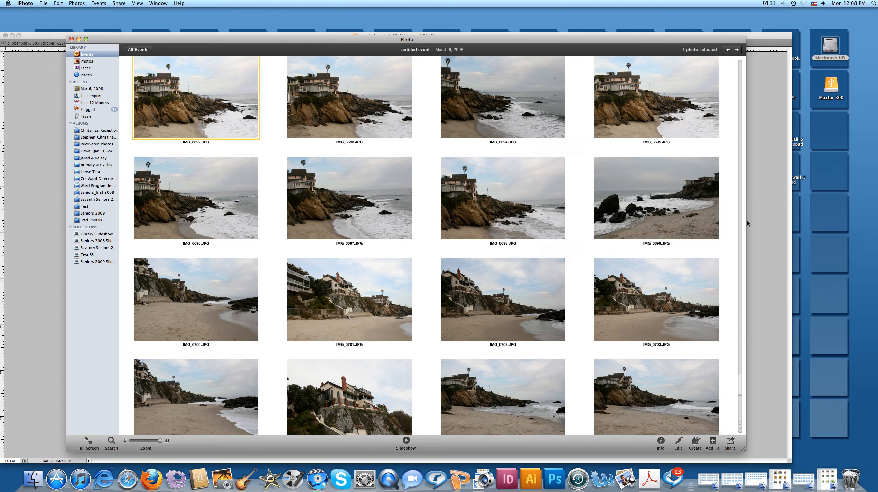
Step: Place cove_1.jpg in a free spot on the desktop, open it in Photoshop and move the toolbox clear of the photo
left_click_drag(857, 148, 832, 171)
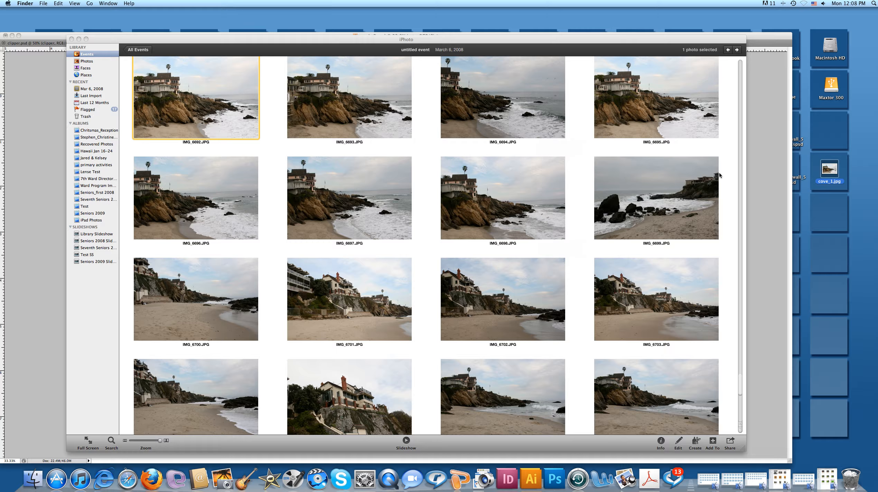
left_click_drag(829, 170, 554, 480)
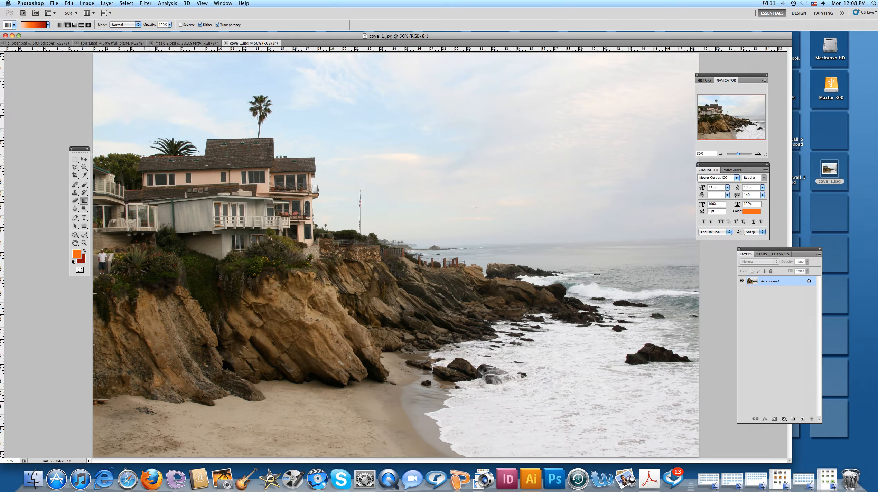
left_click_drag(80, 151, 63, 145)
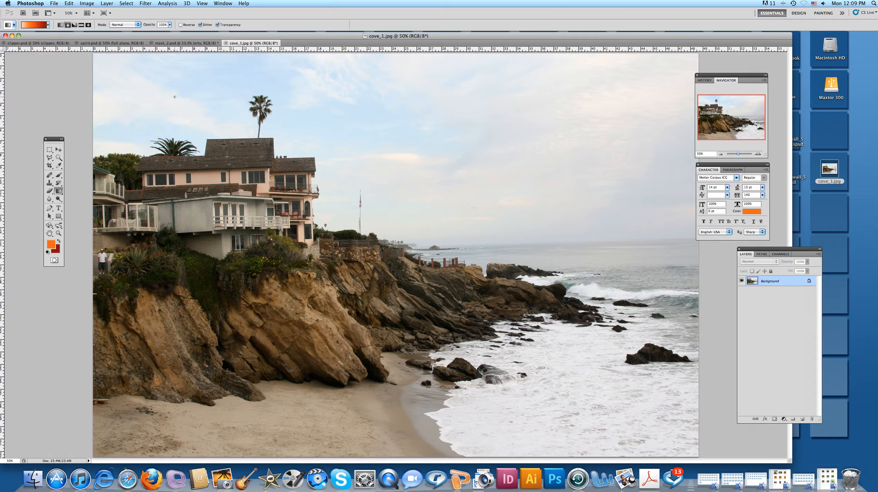
Step: Resize the image to a document width of 7 inches at a resolution of 400 pixels/inch
left_click(87, 4)
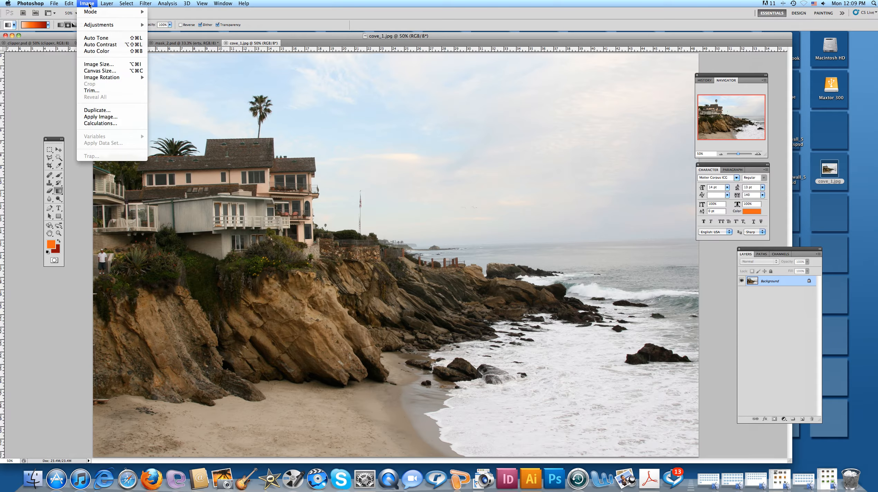
left_click(92, 65)
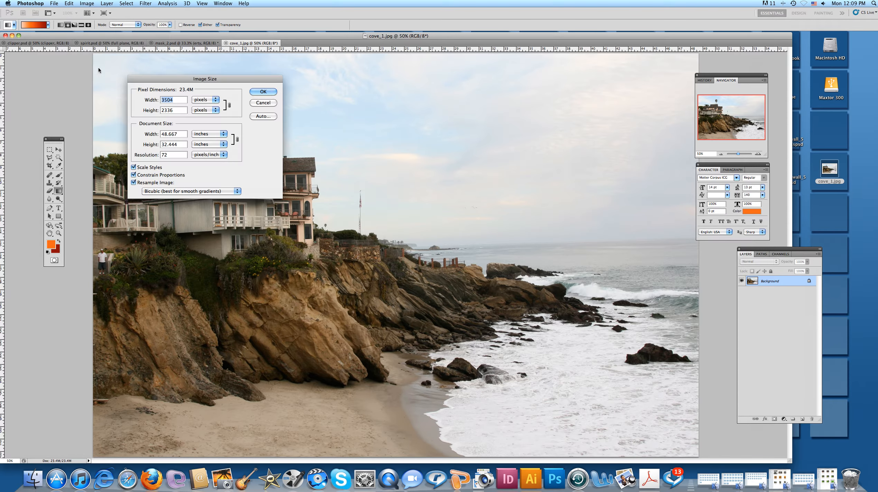
left_click(153, 137)
type("7")
left_click(152, 157)
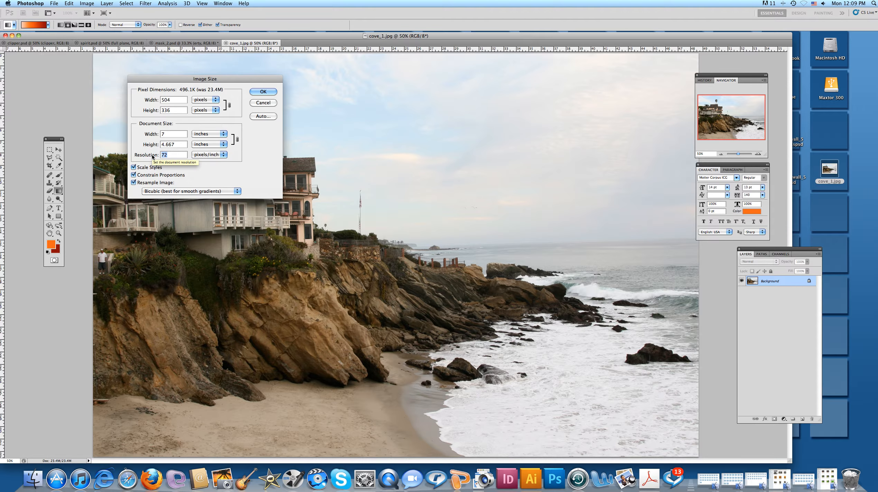
type("400")
key("Return")
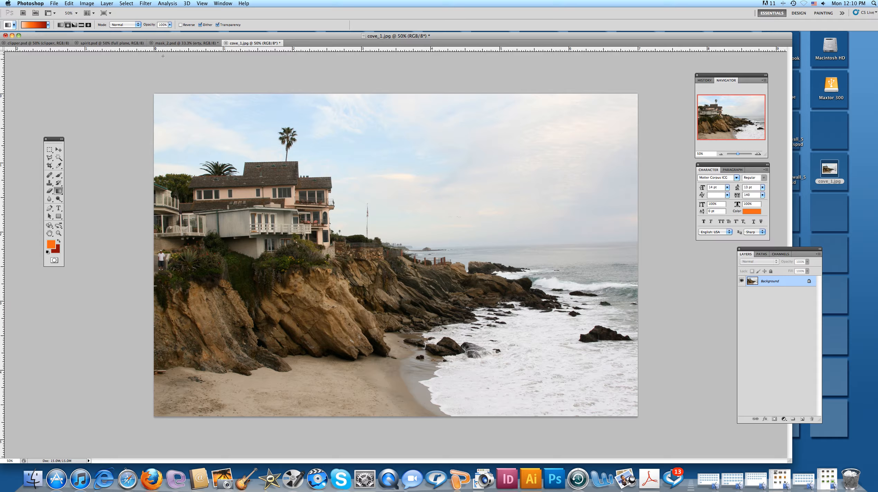
Step: Brighten the photo with Levels, setting the midtone input to 1.35 and the white input to 242
left_click(91, 4)
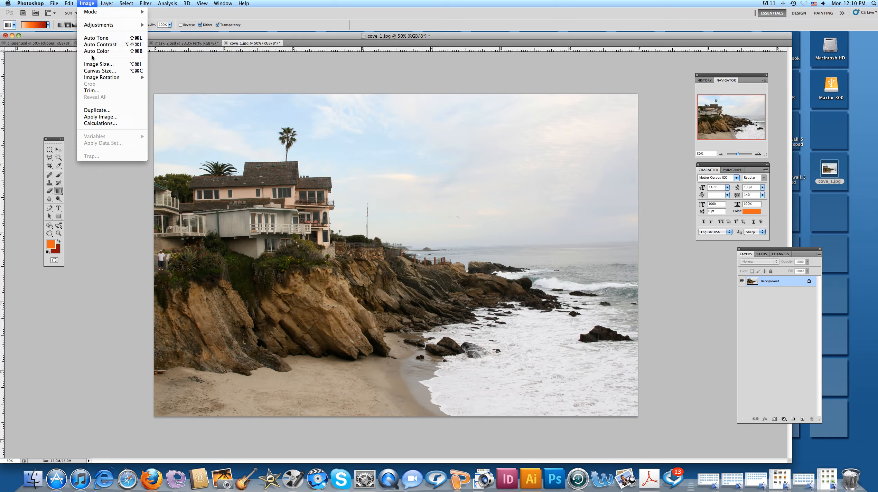
mouse_move(98, 26)
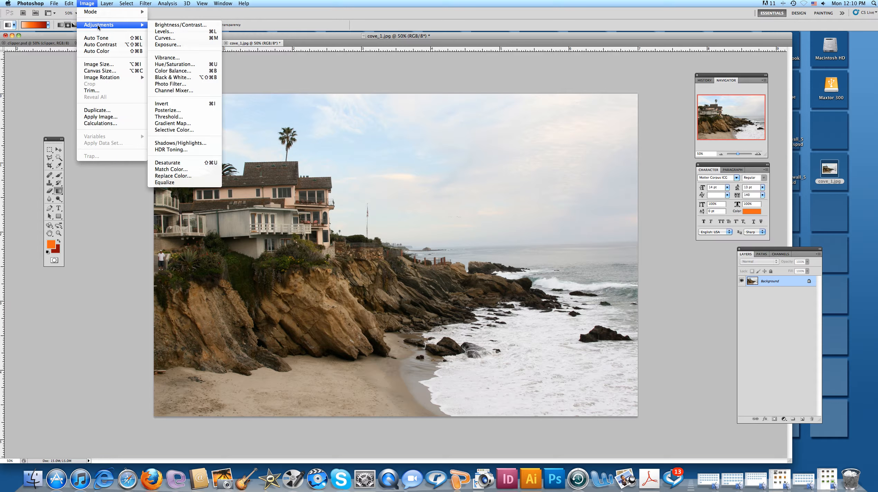
left_click(161, 32)
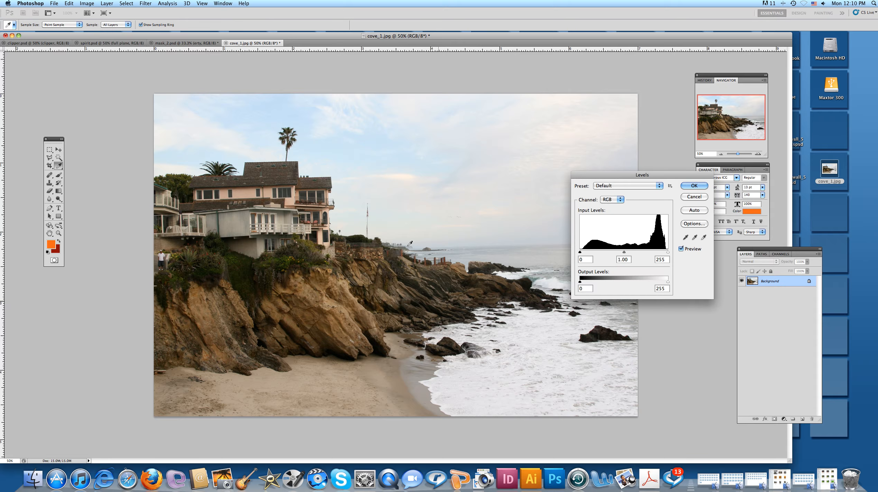
left_click_drag(627, 254, 614, 255)
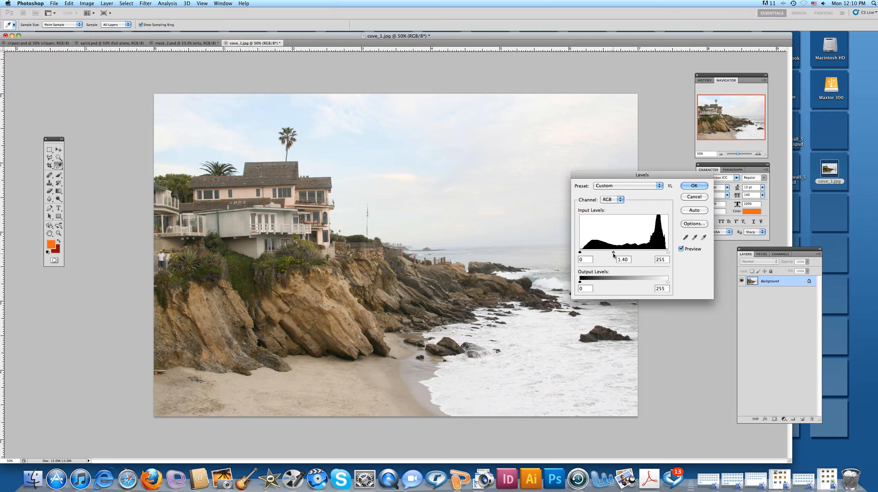
left_click_drag(614, 255, 615, 253)
left_click_drag(668, 253, 663, 254)
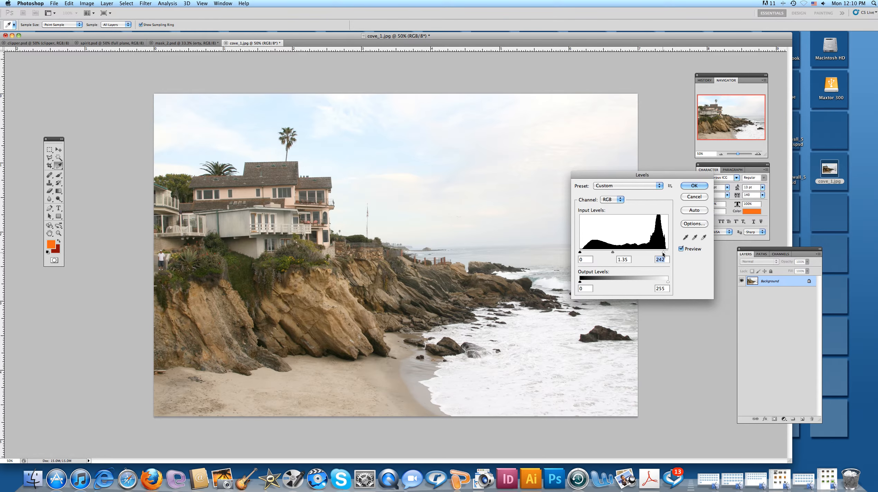
left_click(687, 187)
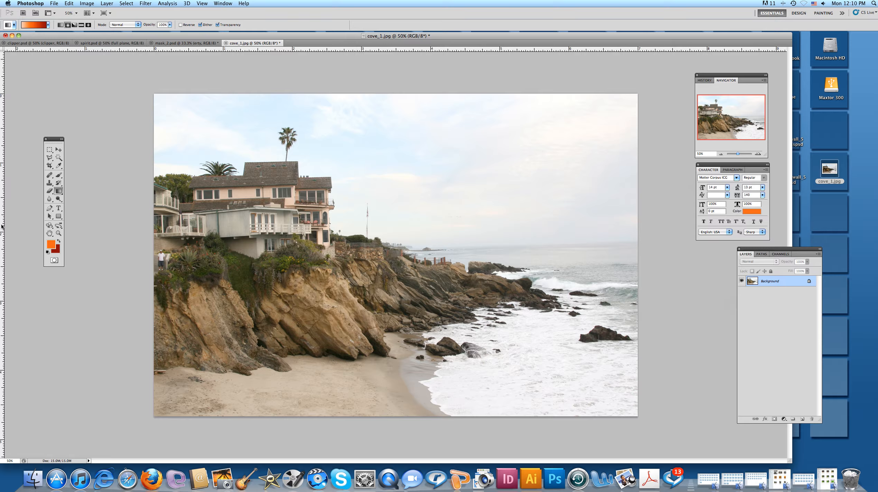
Step: Place a horizontal guide at the ocean horizon and convert the Background into a regular layer named beach
left_click(58, 149)
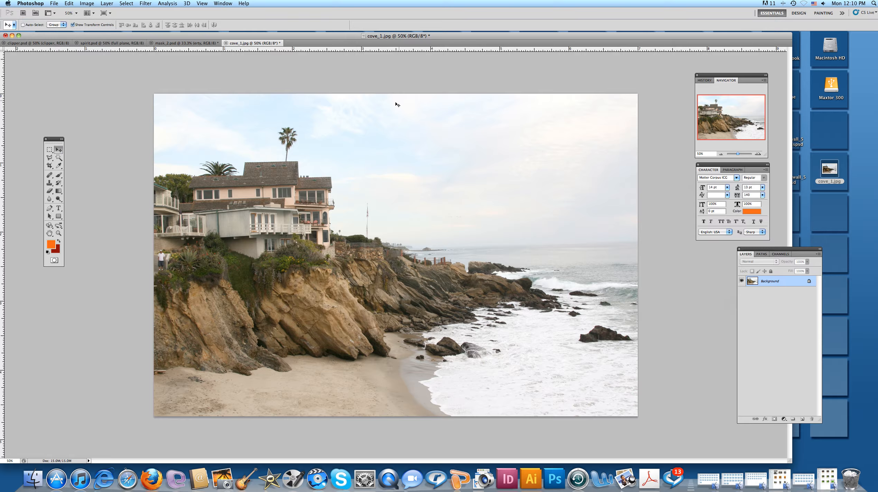
left_click_drag(402, 48, 396, 249)
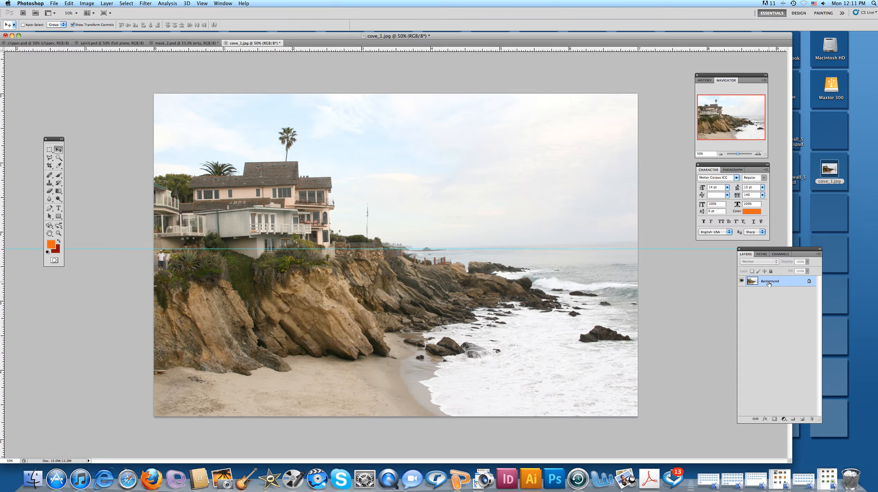
left_click_drag(763, 252, 715, 266)
double_click(717, 296)
type("beach")
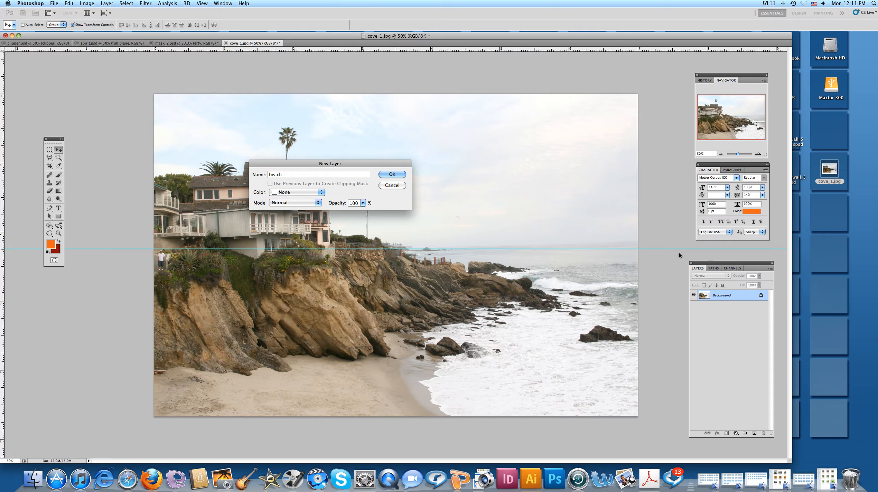
left_click(384, 173)
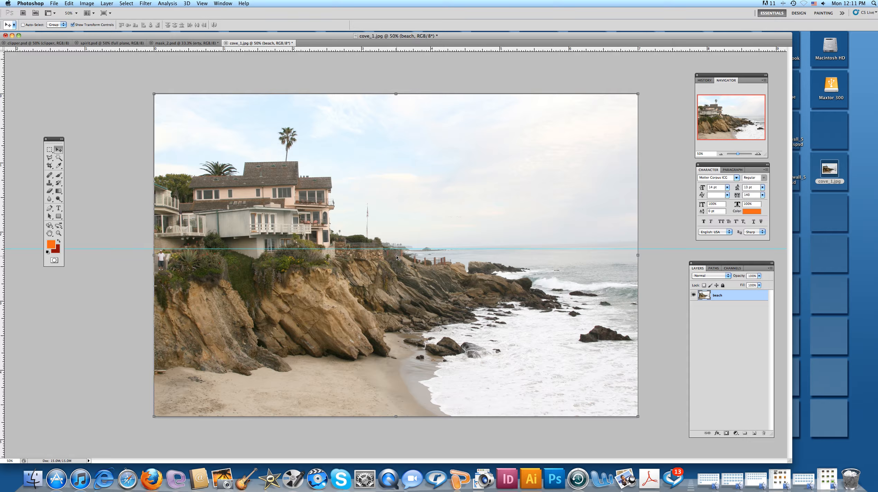
Step: Free-transform the beach layer, moving its pivot to the horizon and rotating it slightly clockwise until the horizon matches the guide
key("super+t")
left_click_drag(396, 257, 414, 250)
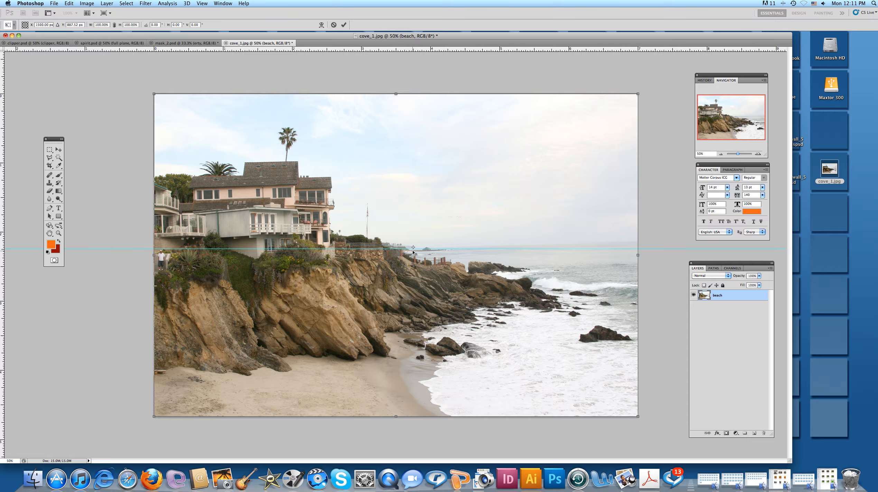
left_click_drag(414, 248, 415, 253)
left_click_drag(642, 92, 643, 100)
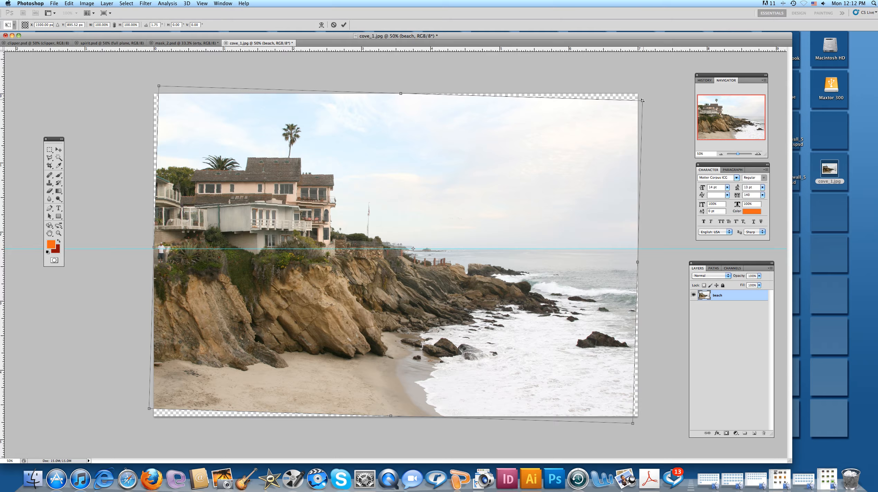
left_click_drag(643, 100, 643, 102)
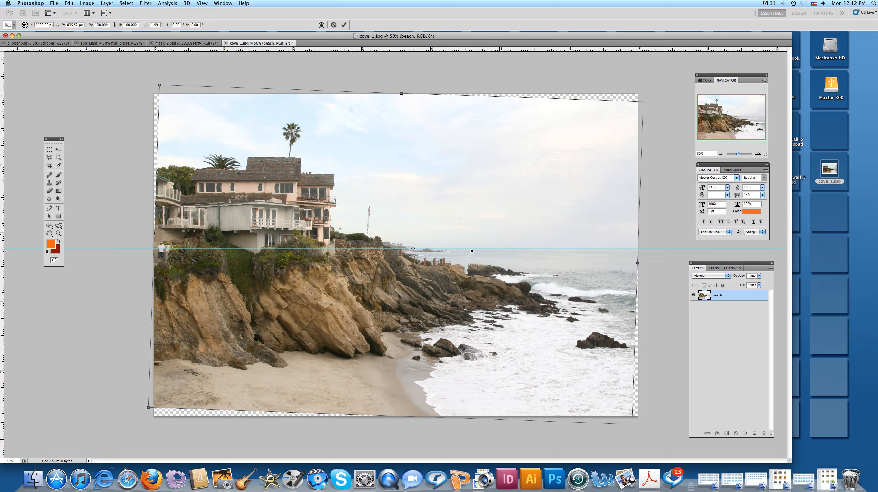
left_click(58, 149)
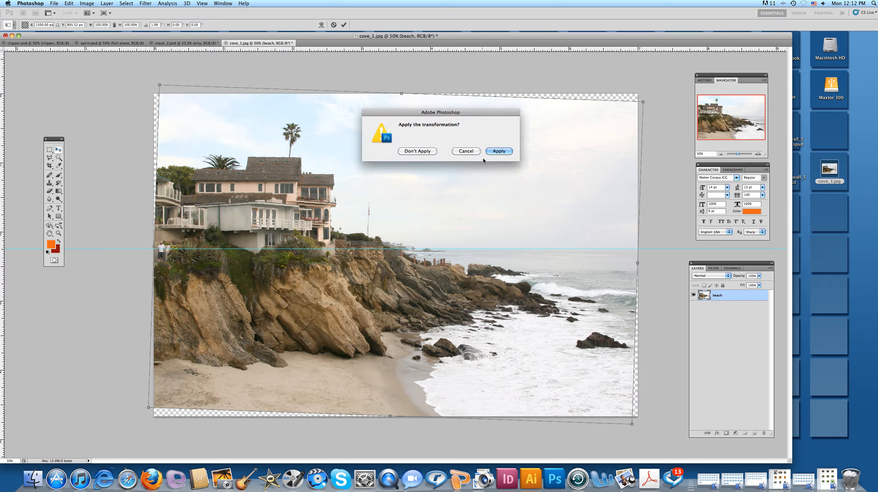
left_click(494, 151)
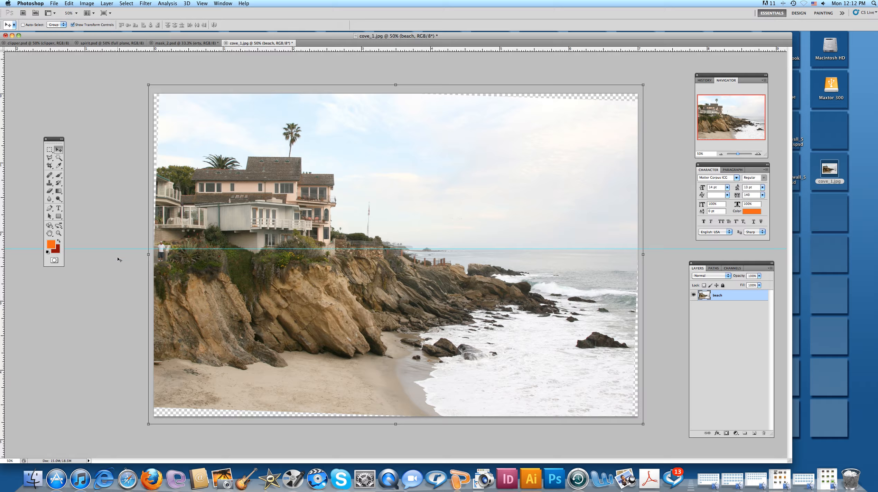
Step: Crop the photo to 7 by 5 inches at 400 pixels/inch, framing the house and shoreline without the transparent edges
left_click(50, 166)
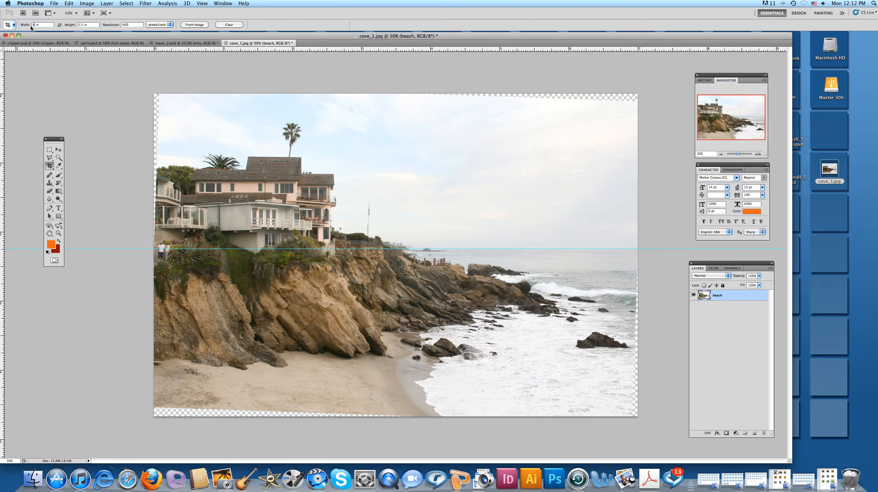
type("7")
double_click(82, 25)
type("5")
left_click_drag(166, 403, 678, 101)
left_click_drag(678, 100, 673, 100)
left_click_drag(564, 122, 584, 122)
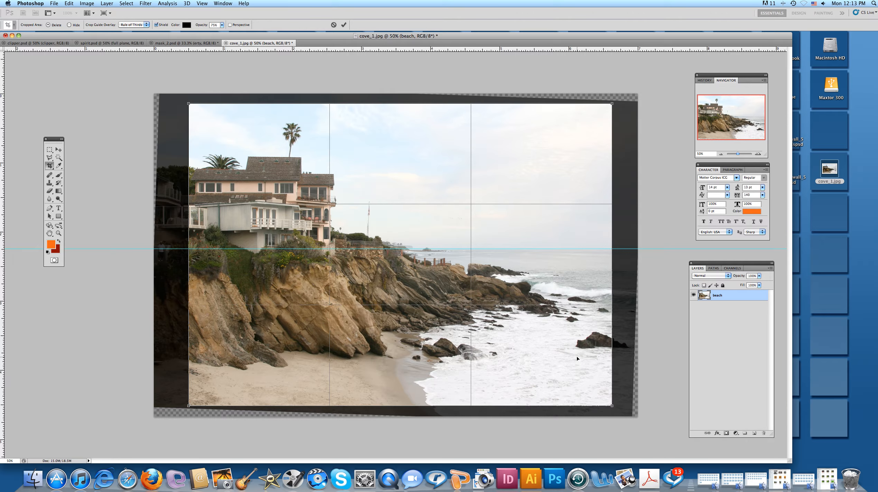
left_click_drag(493, 223, 510, 223)
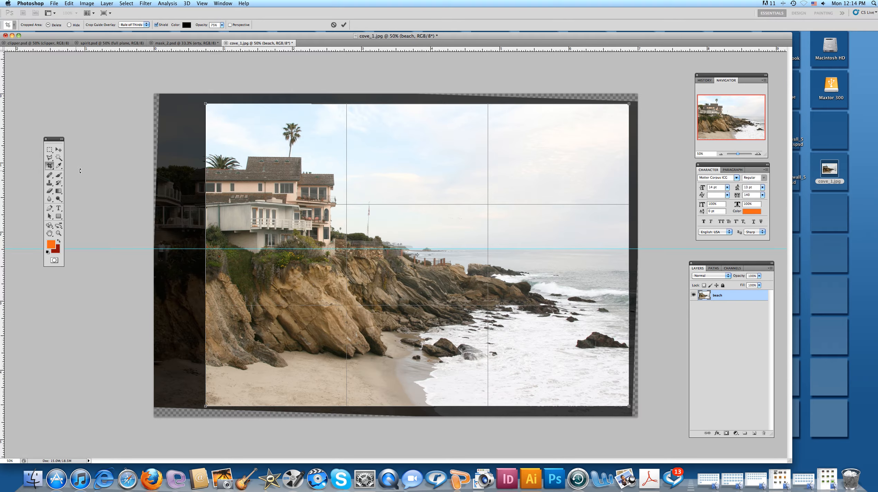
left_click(59, 151)
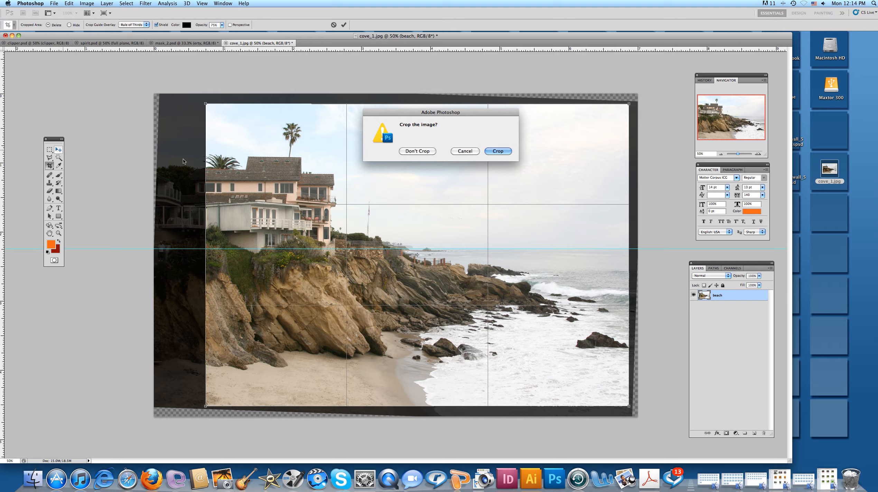
left_click(499, 151)
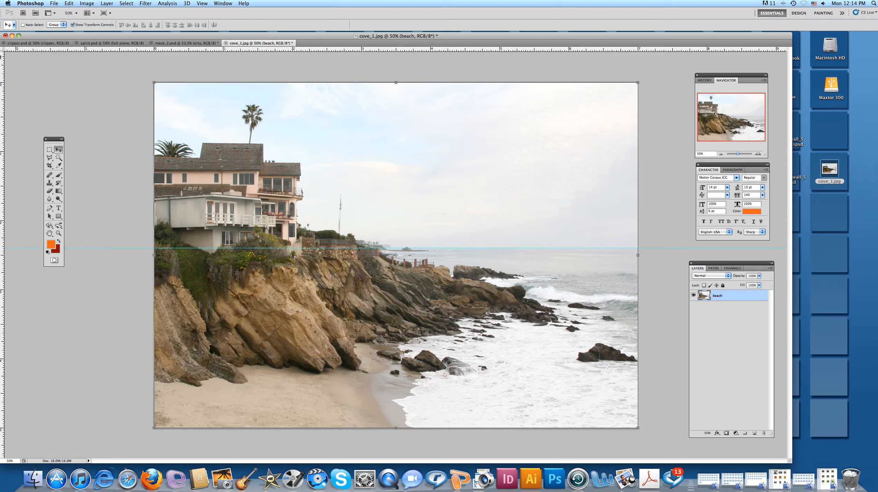
Step: Save the photo as cove_2.psd on the Desktop in Photoshop format with layers and Maximize Compatibility enabled
left_click(55, 3)
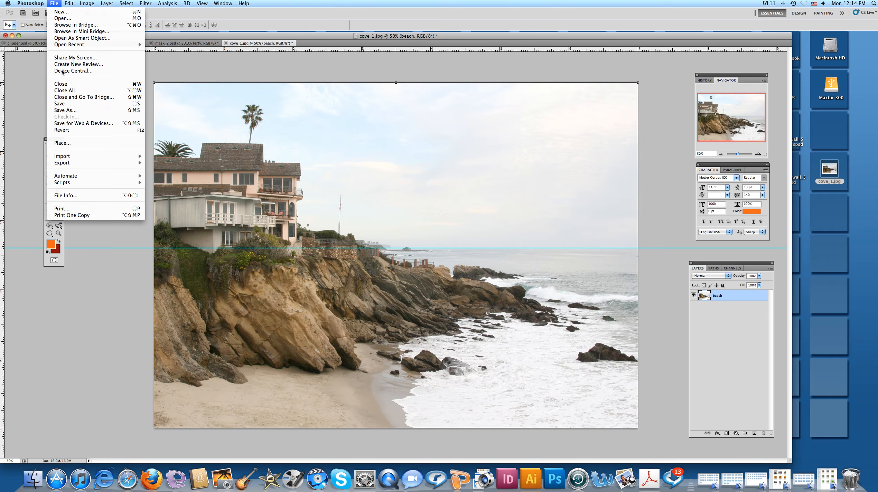
left_click(69, 110)
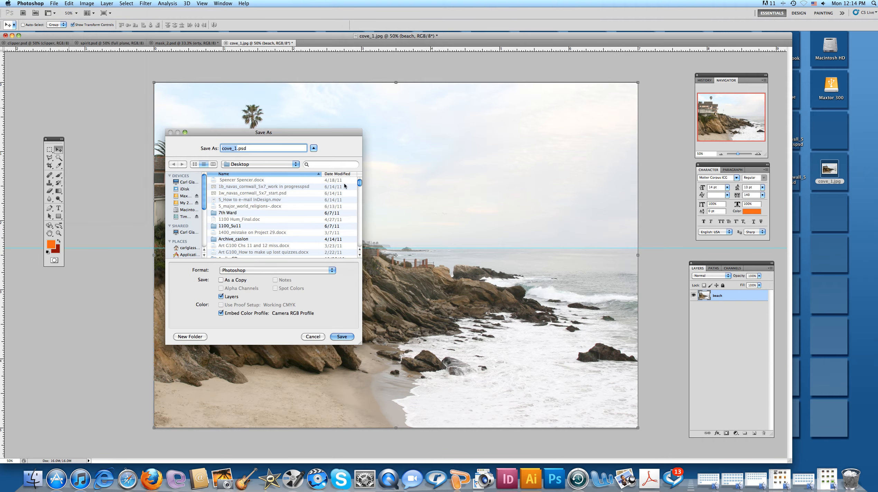
left_click(236, 148)
key("BackSpace")
type("2")
left_click(342, 337)
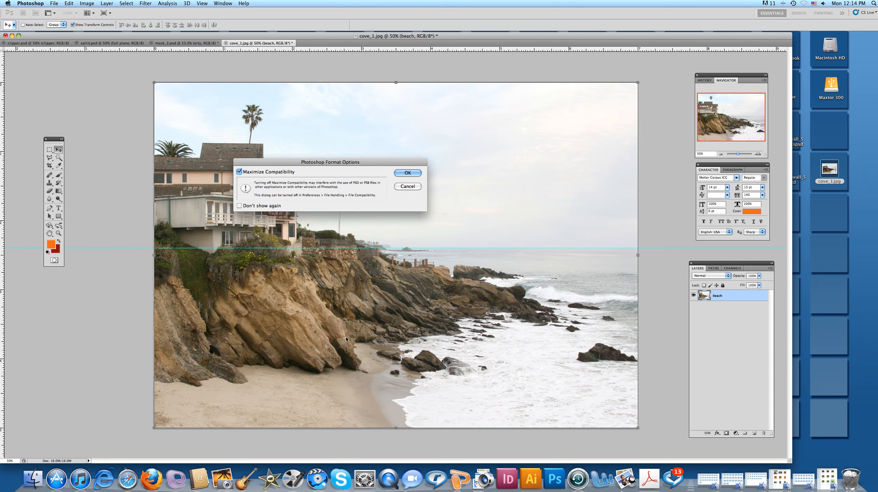
left_click(407, 174)
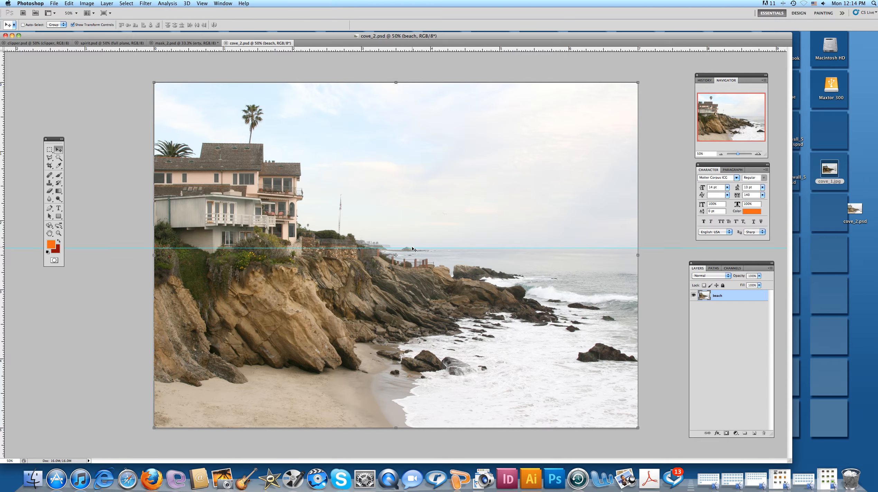
Step: Remove the horizon guide and warm the beach layer's midtones with Color Balance, keeping Preserve Luminosity on
left_click_drag(412, 248, 413, 51)
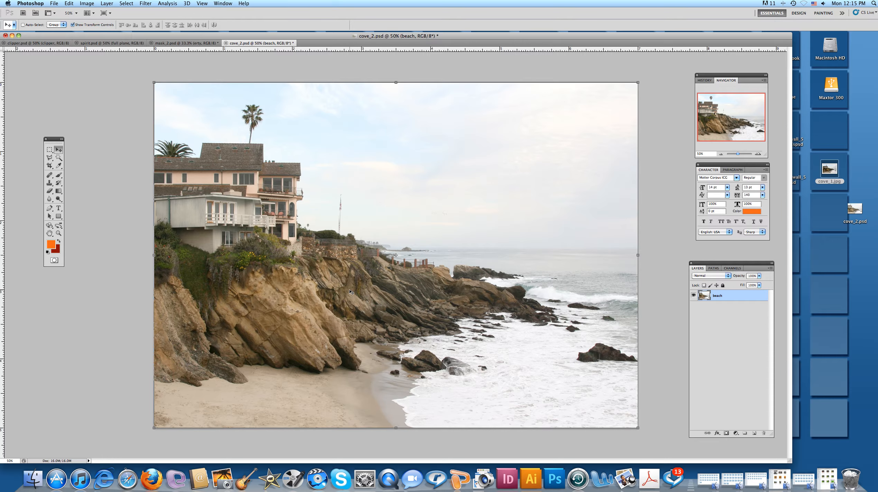
left_click(87, 4)
mouse_move(131, 25)
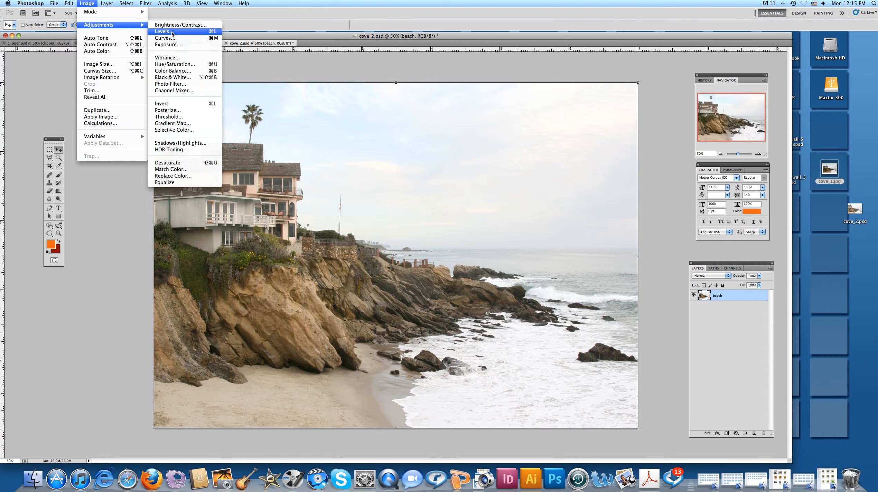
left_click(173, 71)
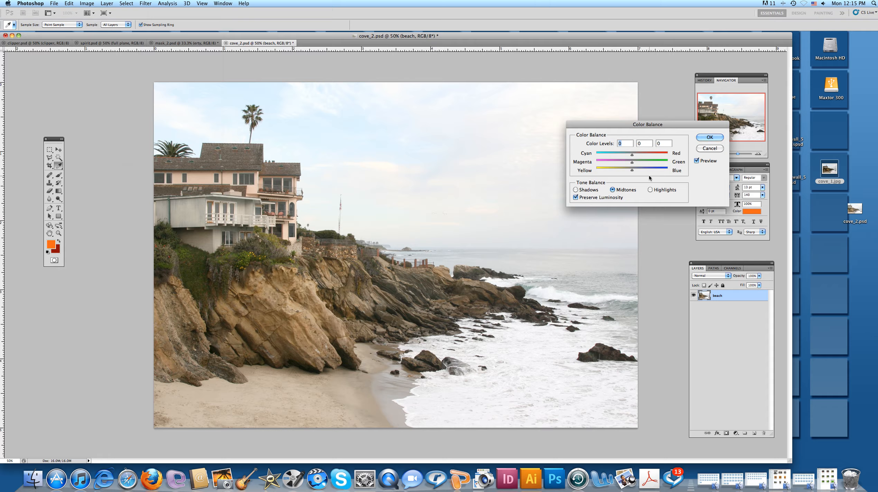
left_click_drag(633, 171, 641, 154)
mouse_move(627, 170)
left_mouse_down()
mouse_move(637, 171)
mouse_move(622, 170)
mouse_move(631, 164)
left_mouse_up()
left_click(709, 138)
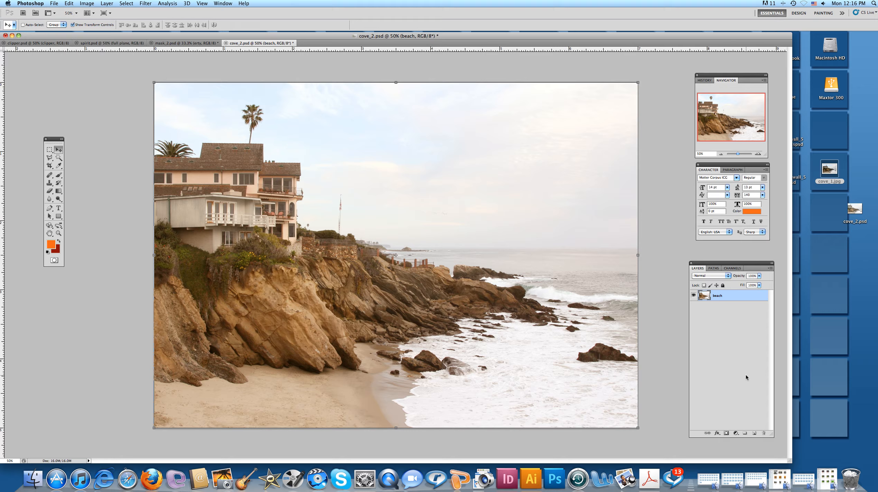
Step: Add a new layer above beach, then switch to clipper.psd and toggle its orange background layer off and on
left_click(755, 433)
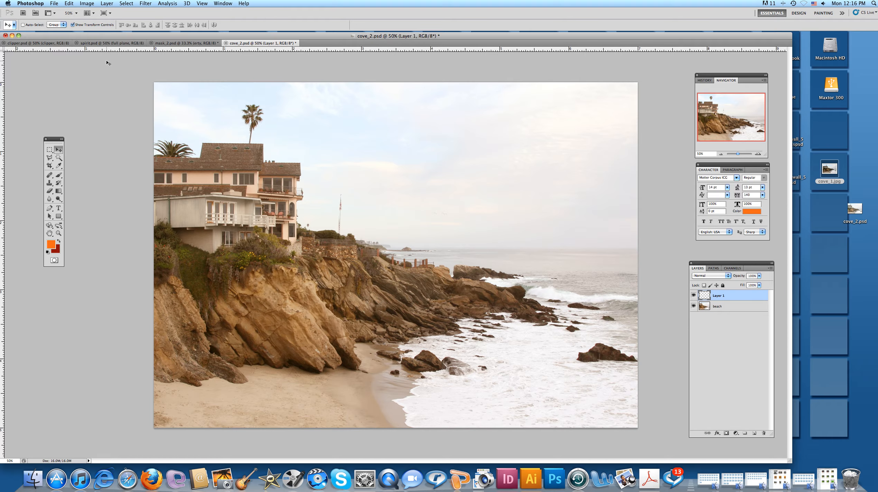
left_click(24, 43)
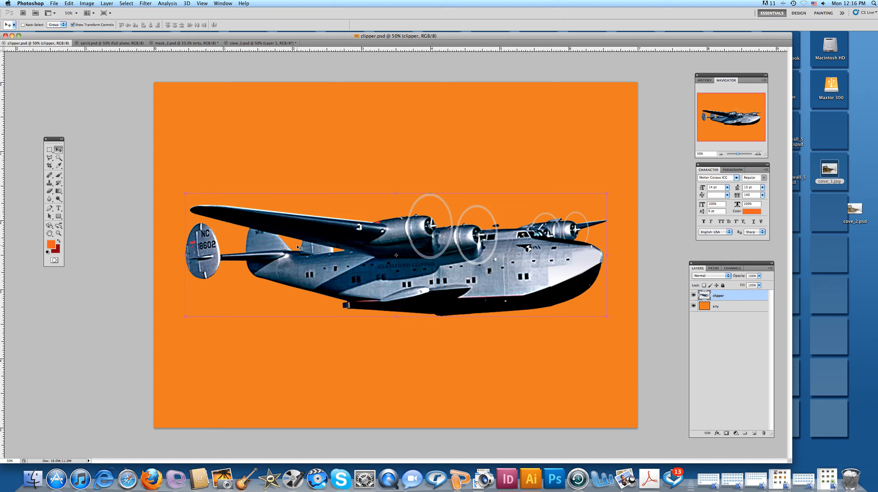
left_click(694, 306)
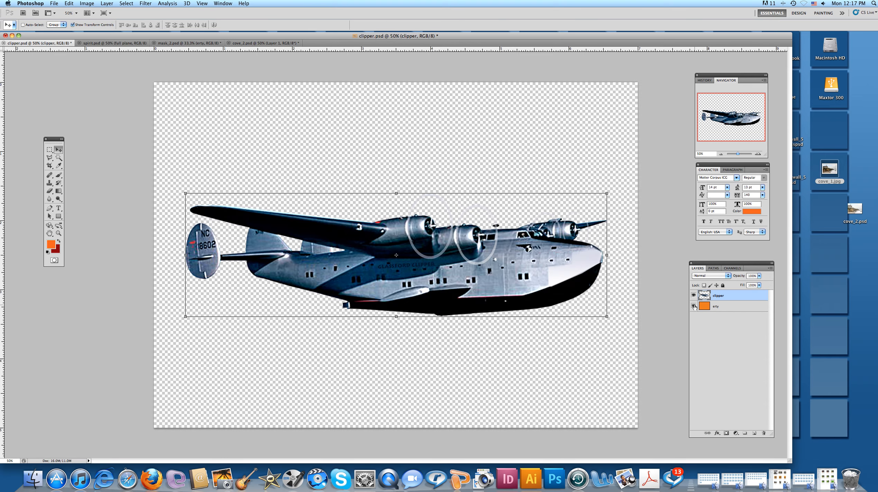
left_click(694, 306)
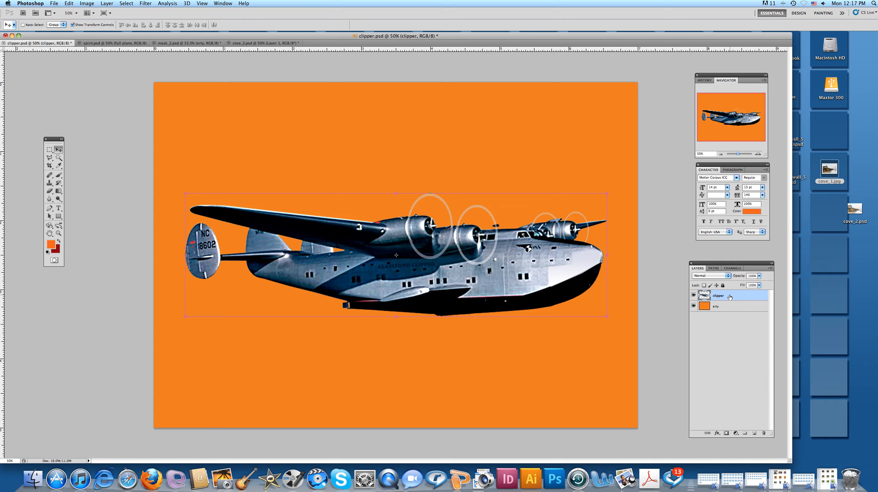
Step: Select the clipper plane by picking the surrounding transparent area with the Magic Wand, extending it to similar areas and inverting the selection
left_click(58, 158)
left_click(278, 185)
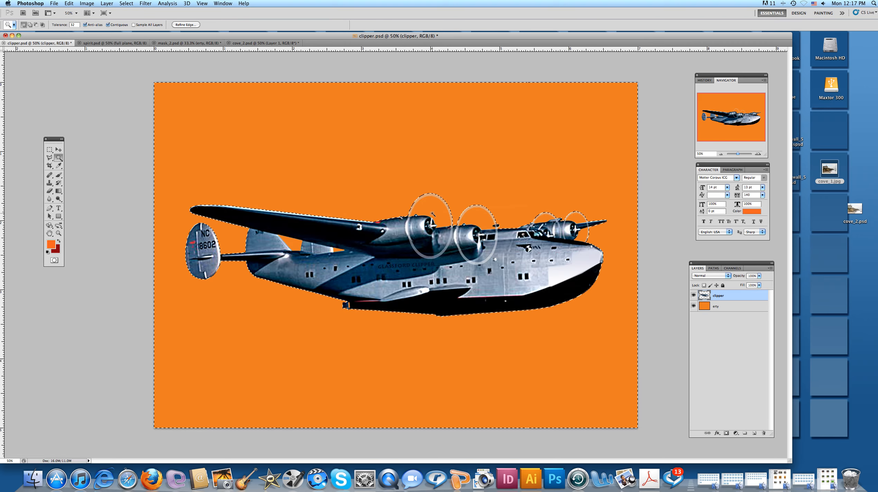
left_click(128, 4)
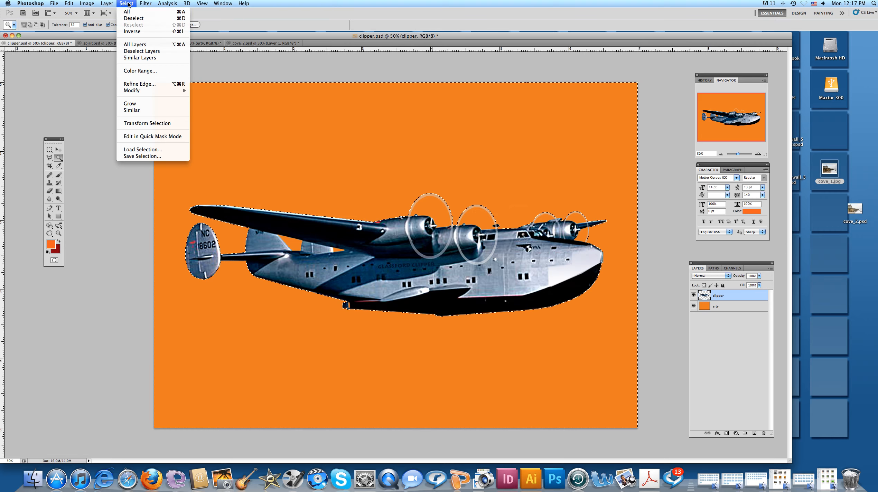
left_click(137, 111)
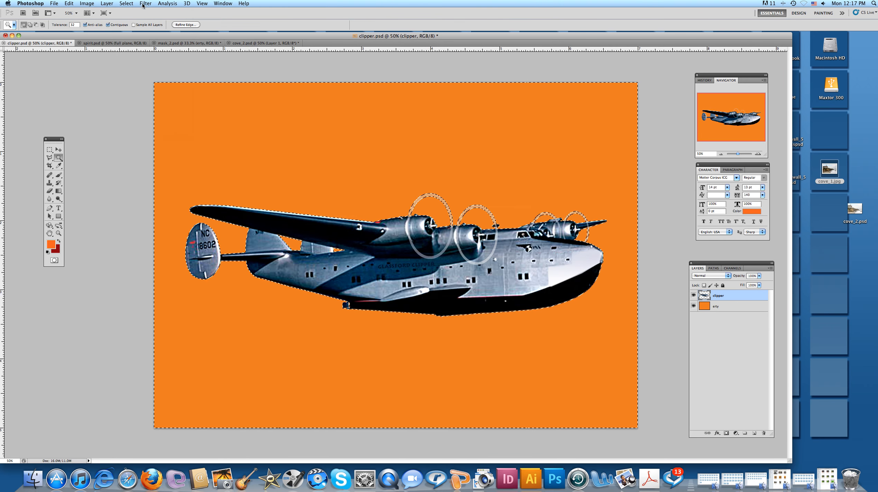
left_click(127, 3)
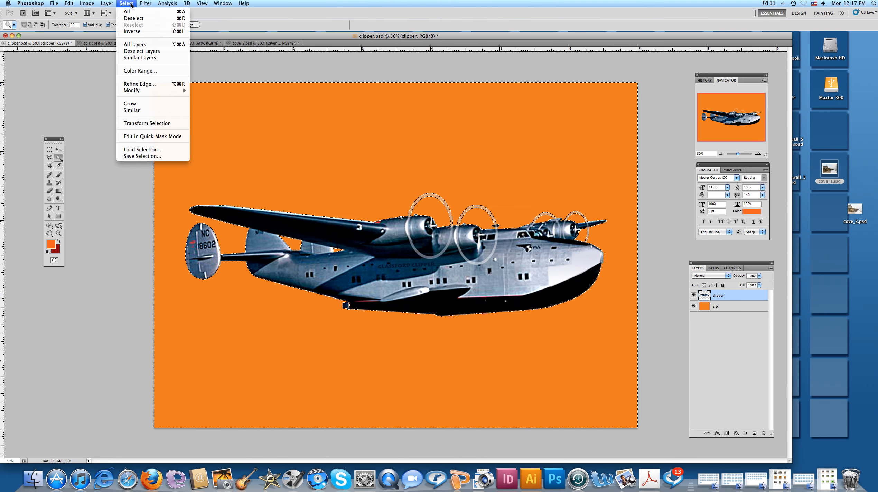
left_click(132, 32)
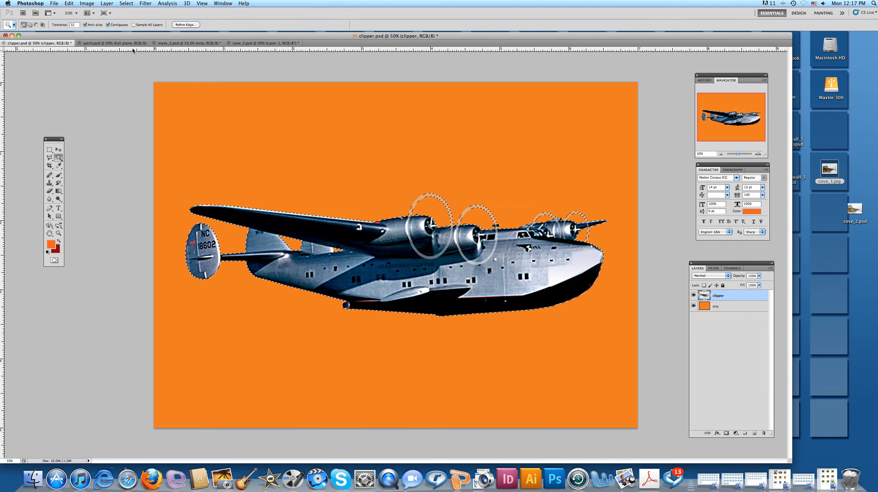
Step: Paste the copied clipper plane into the new layer of cove_2.psd, accepting the colour profile conversion
left_click(244, 43)
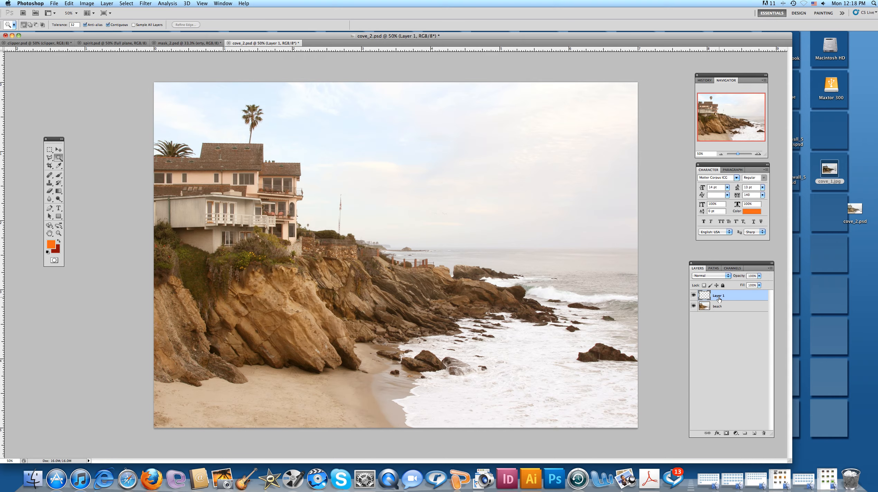
key("super+v")
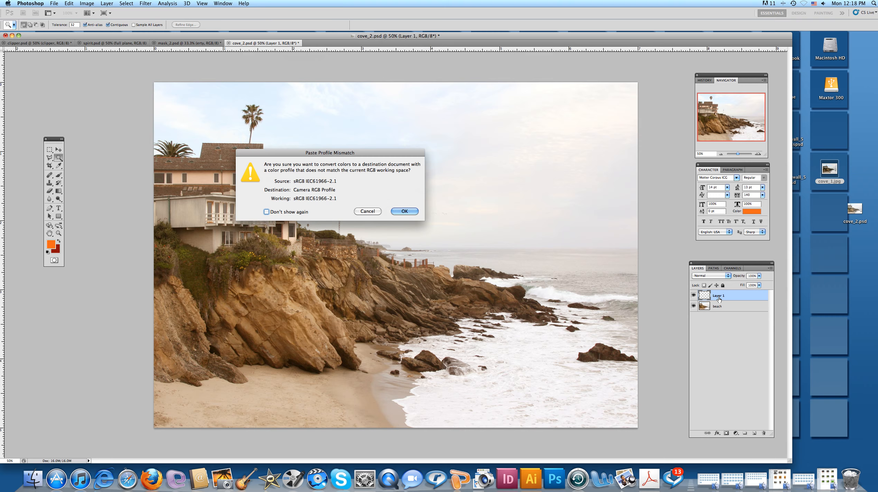
left_click(405, 211)
Step: Scale the pasted plane proportionally to about 13.6%, apply the transformation and move it higher into the sky above the ocean
left_click(55, 149)
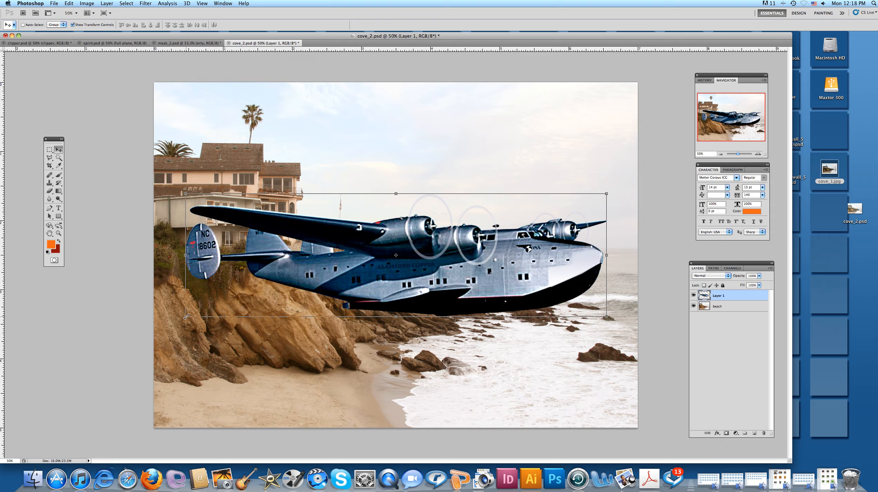
left_click_drag(186, 317, 535, 228)
left_click_drag(544, 226, 555, 224)
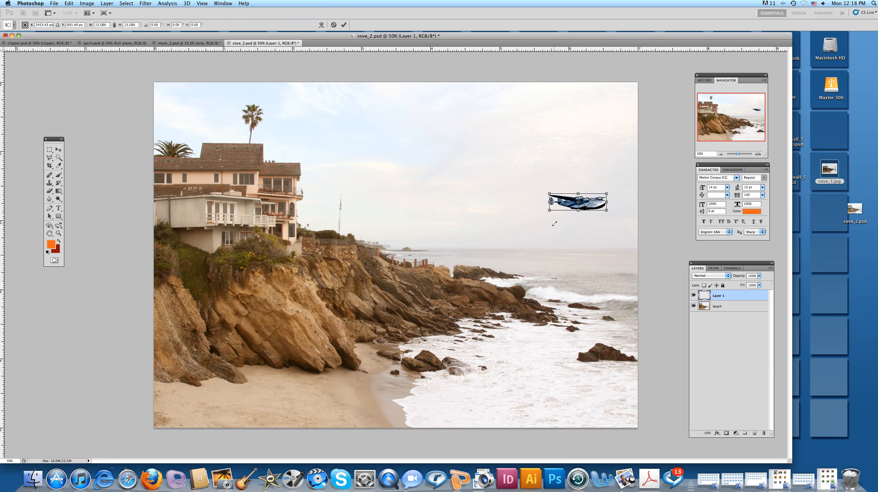
left_click(58, 151)
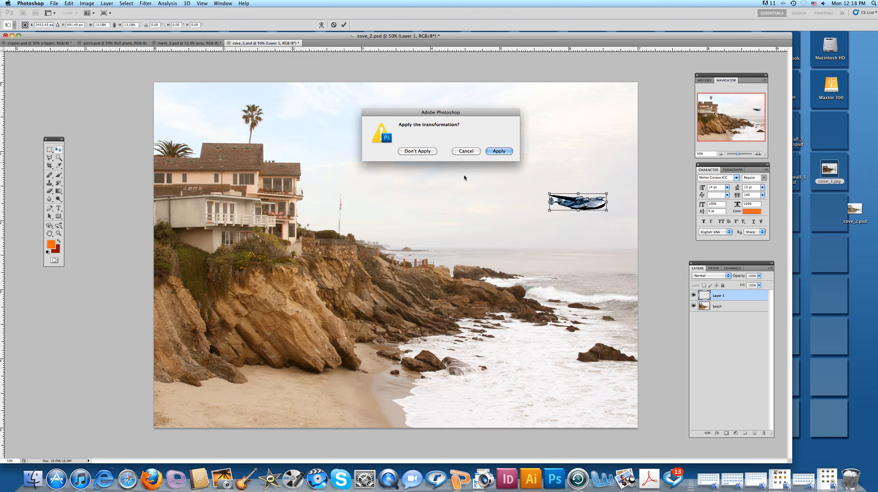
left_click(498, 152)
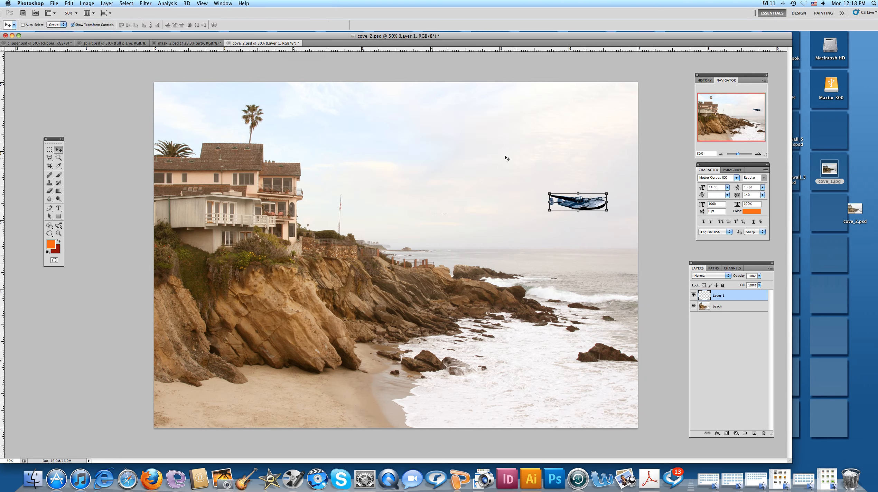
left_click_drag(596, 207, 521, 170)
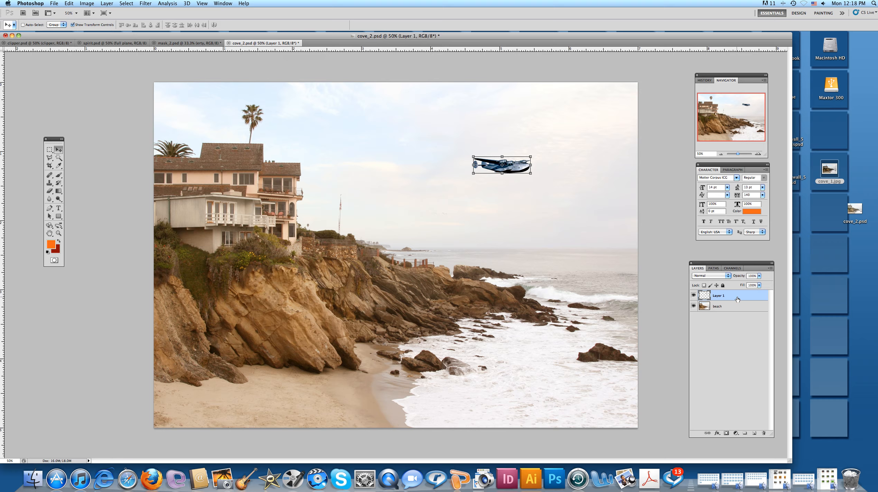
Step: Rename the plane's layer as clipper and lower its opacity to 65%
double_click(721, 298)
type("clipper")
left_click(760, 276)
left_click_drag(761, 283, 751, 284)
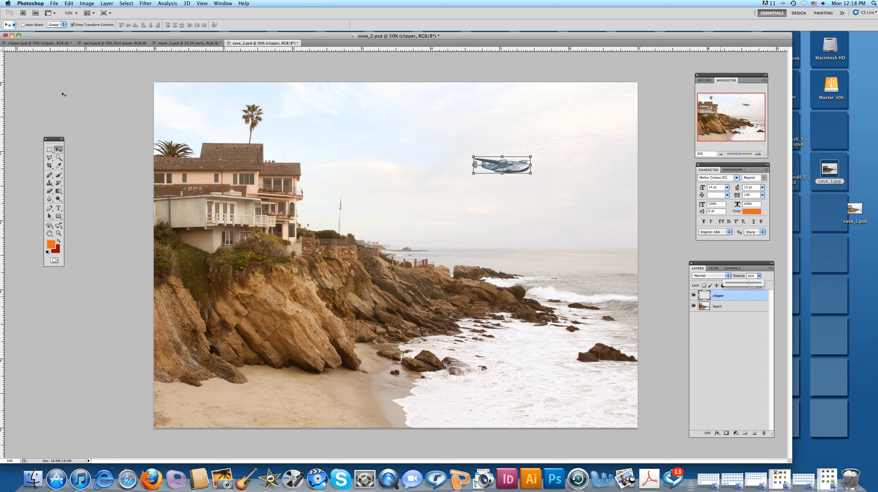
Step: Darken the midtones of the clipper layer with a Levels adjustment
left_click(87, 3)
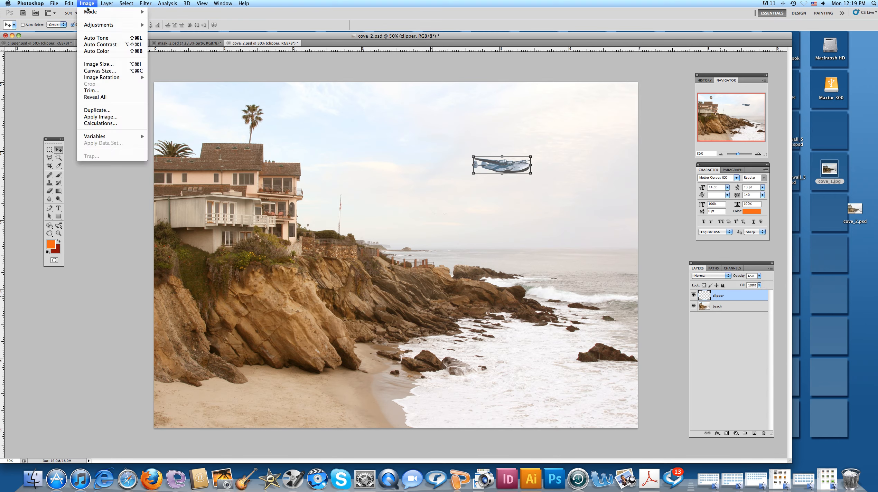
mouse_move(88, 14)
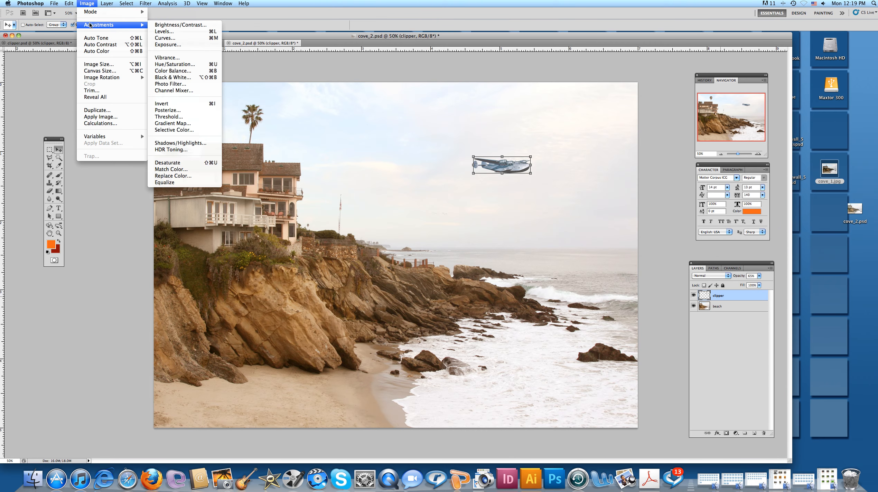
left_click(153, 31)
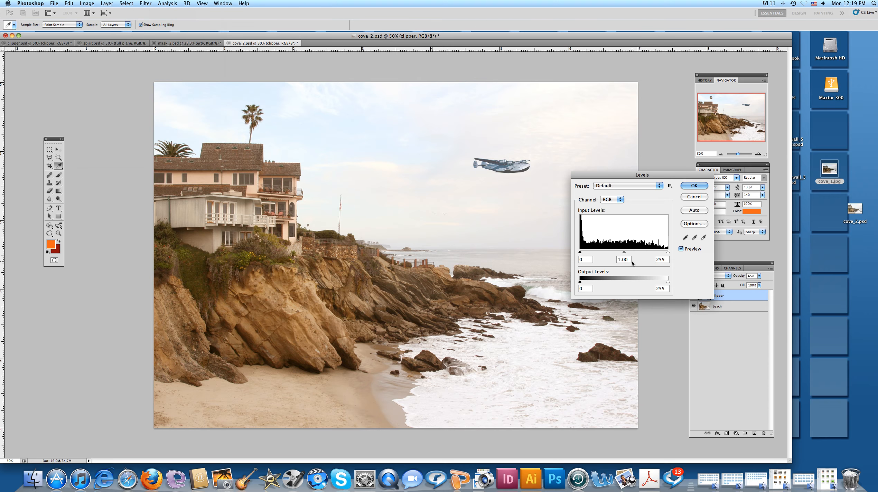
left_click_drag(626, 254, 638, 253)
left_click(687, 187)
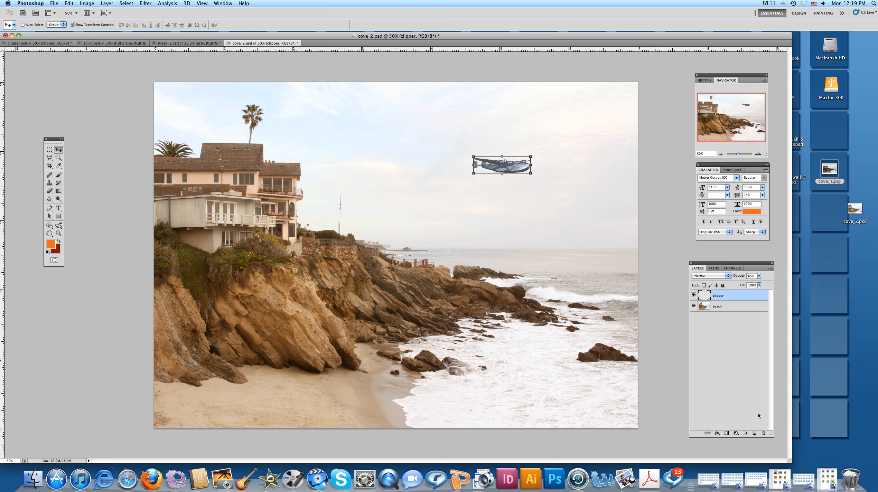
Step: Add a new layer in cove_2.psd, and in spirit.psd select and copy the plane by inverting a Magic Wand background selection extended to similar areas
left_click(754, 434)
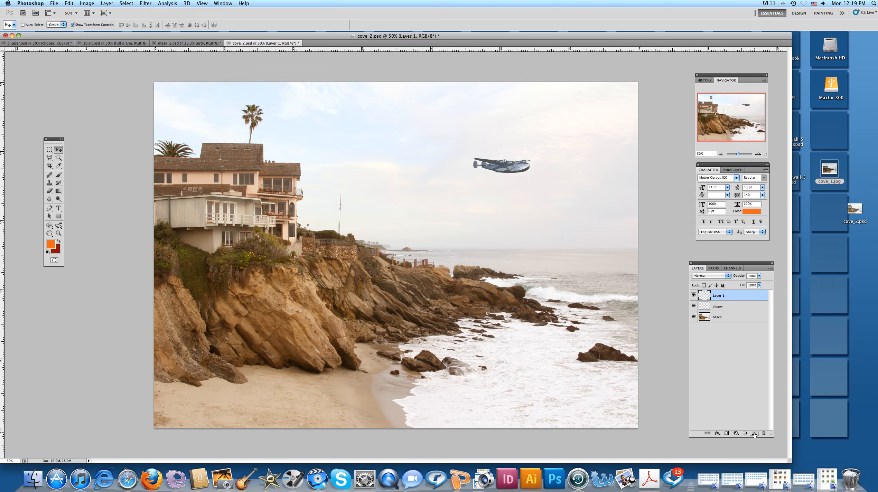
left_click(115, 44)
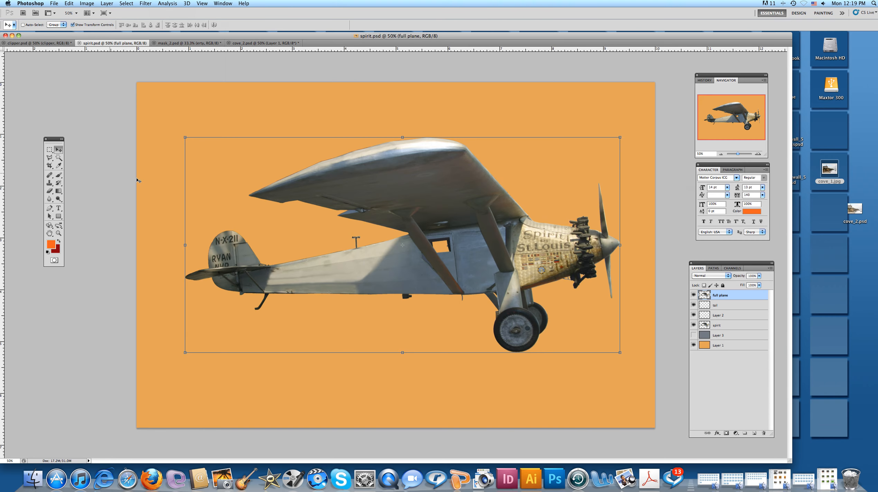
left_click(58, 158)
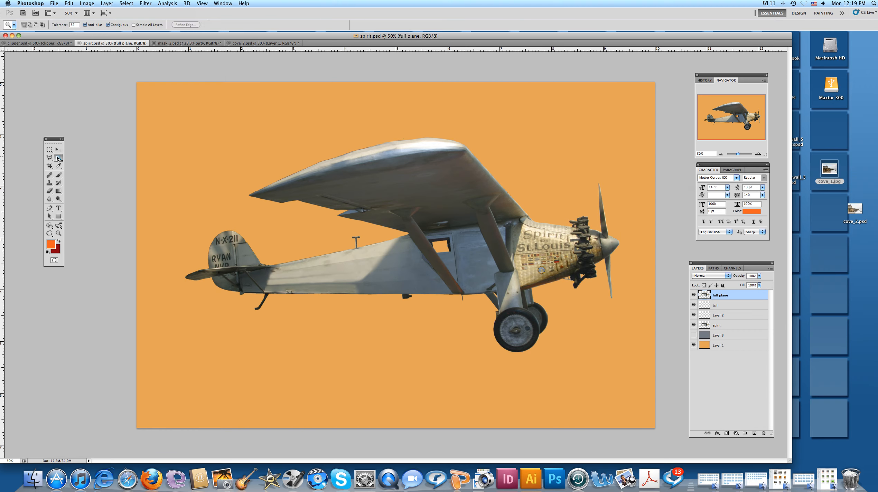
left_click(268, 222)
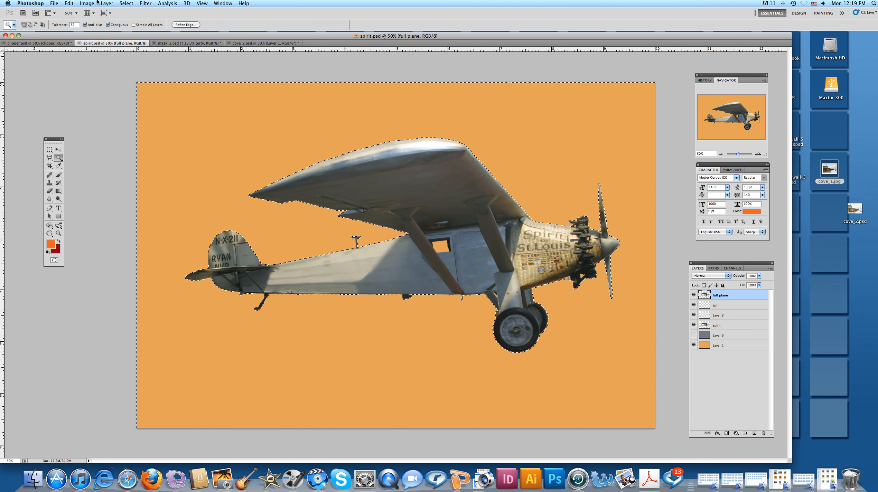
left_click(120, 4)
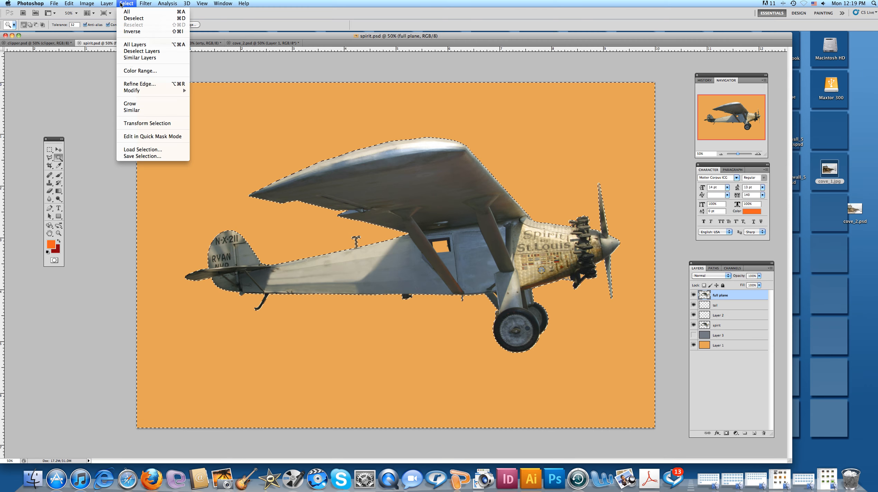
left_click(139, 111)
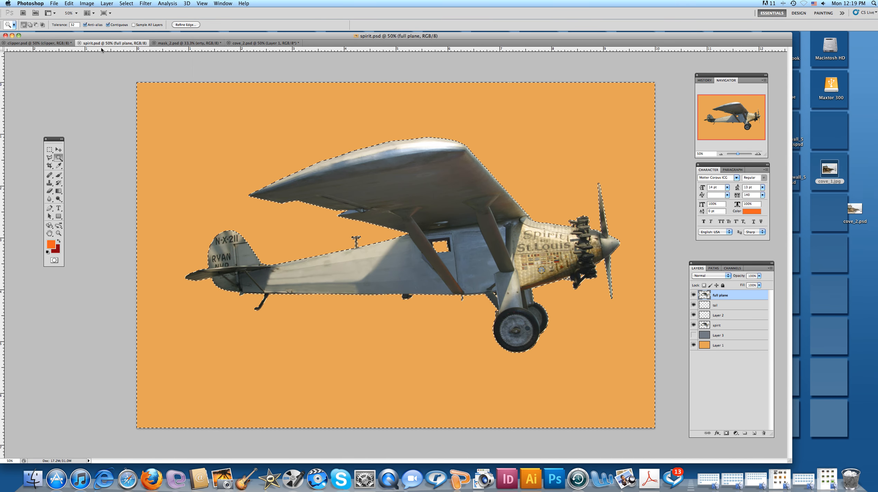
left_click(126, 4)
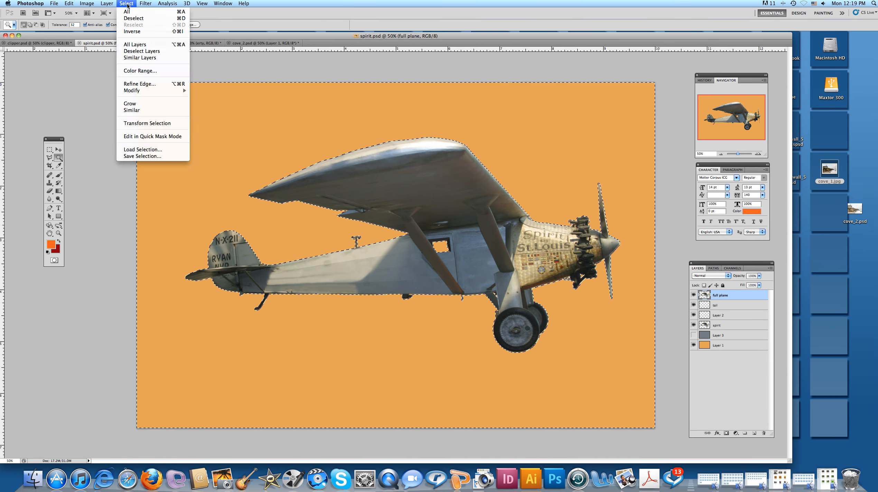
left_click(128, 32)
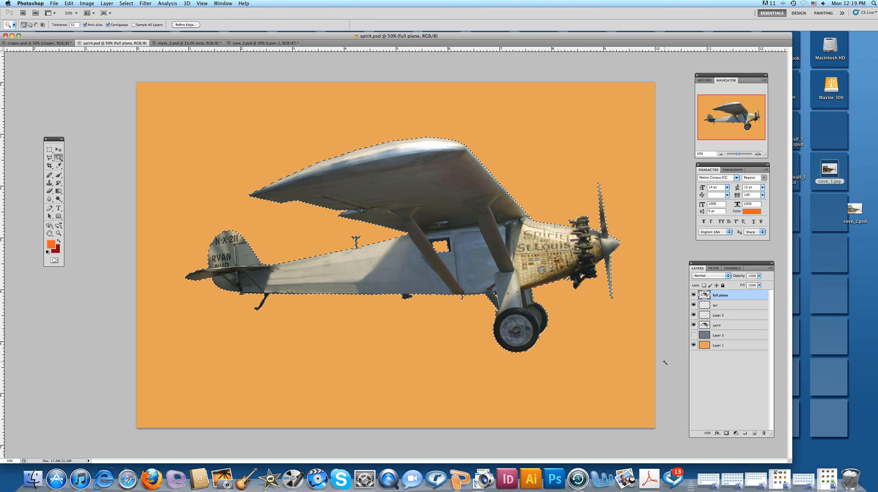
Step: Rename the new layer in cove_2.psd as st louis and paste the copied plane into it, accepting the colour profile conversion
left_click(249, 44)
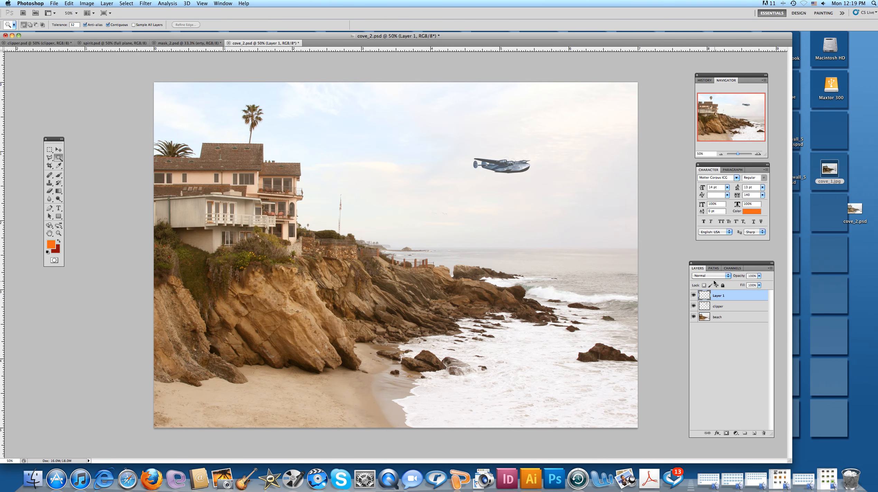
double_click(719, 297)
type("st louis")
key("Return")
key("super+v")
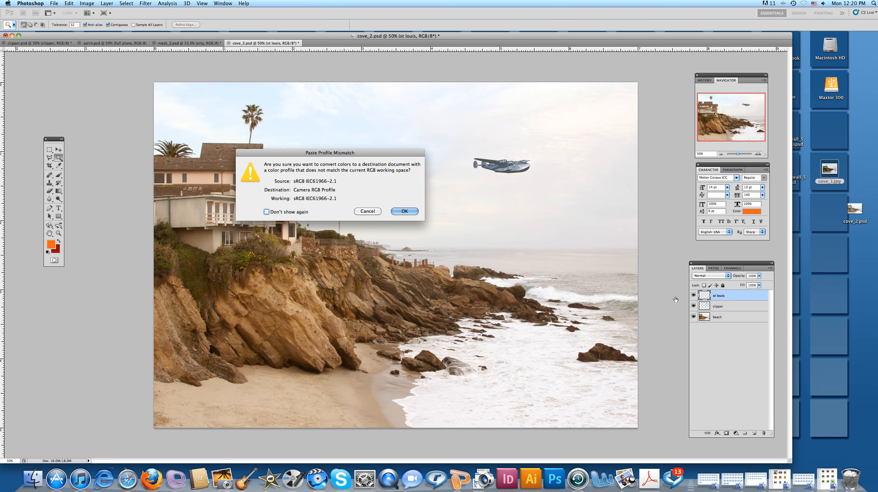
left_click(405, 211)
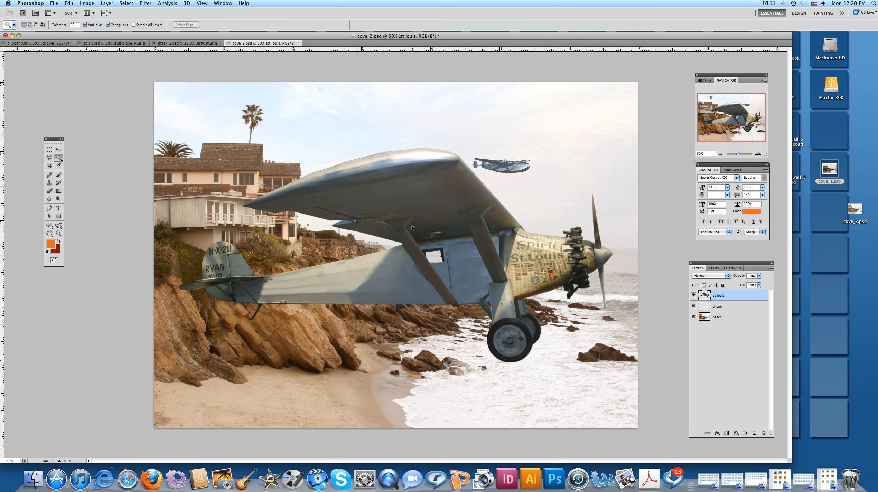
Step: Scale the st louis plane proportionally to about 19.7%, apply the transformation and move it into the sky between the house and the clipper
key("v")
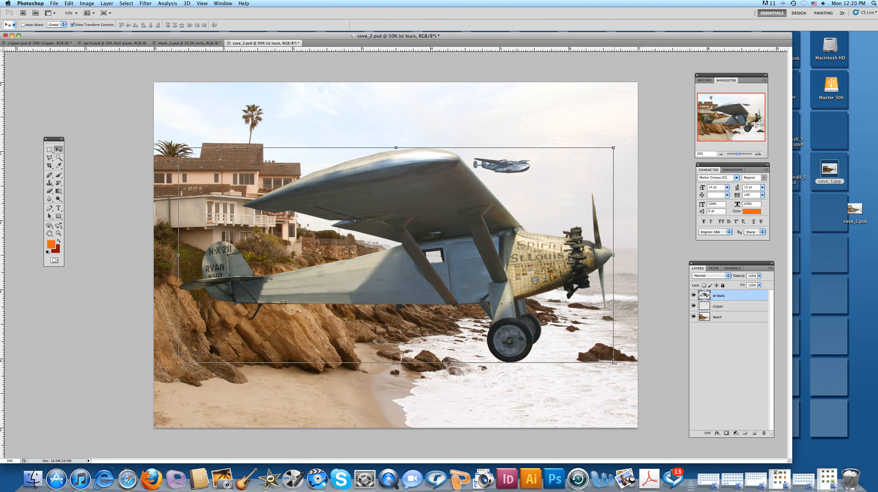
left_click_drag(614, 362, 234, 252)
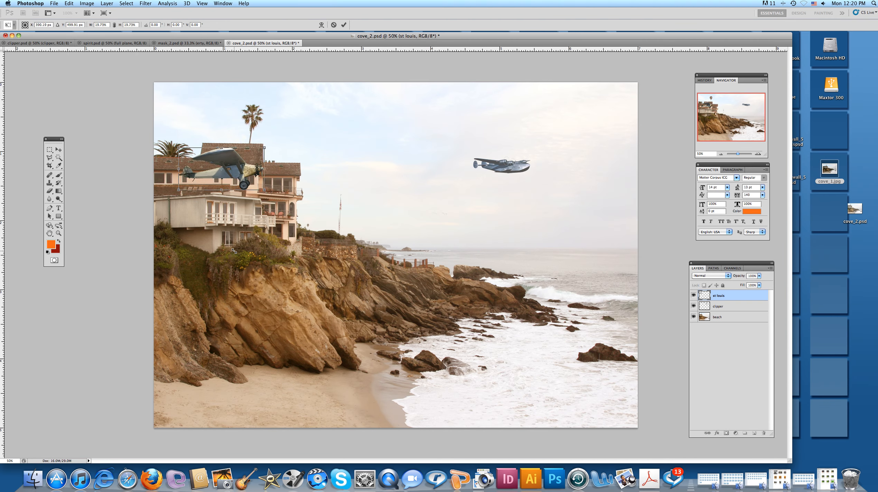
left_click(58, 150)
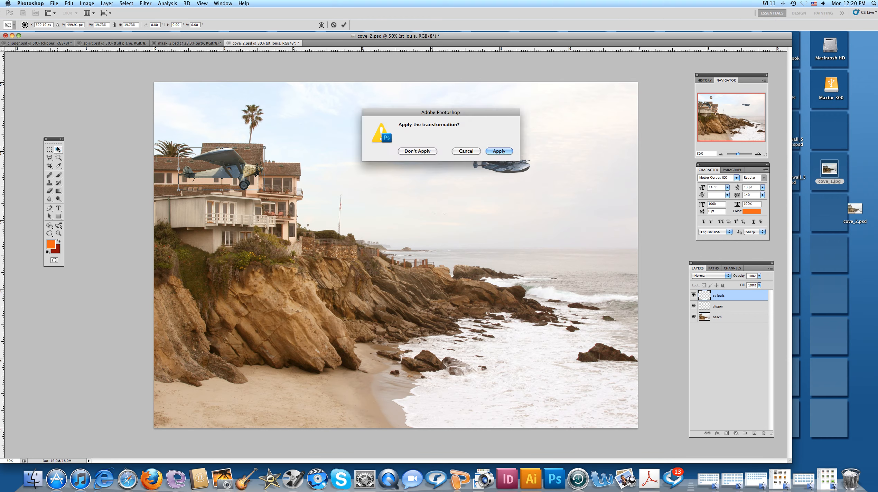
left_click(492, 152)
left_click_drag(238, 177, 392, 150)
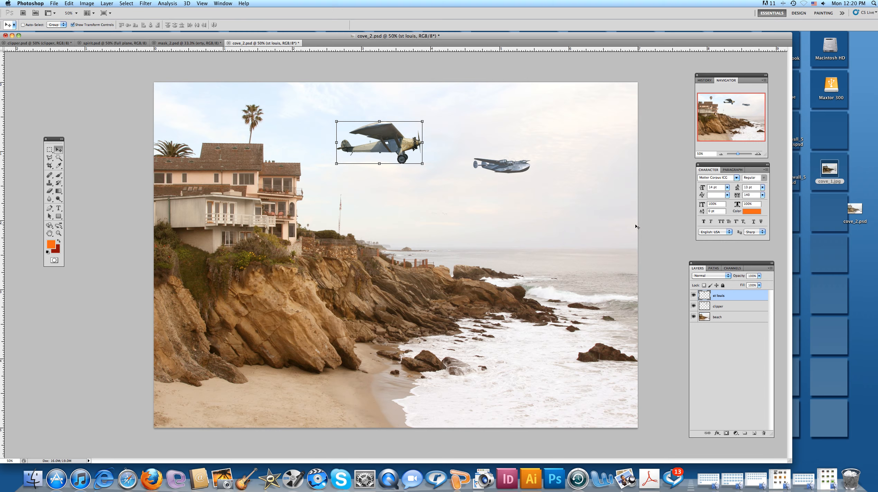
Step: Lower the opacity of the st louis layer to 72%
left_click(759, 276)
left_click_drag(760, 285, 752, 285)
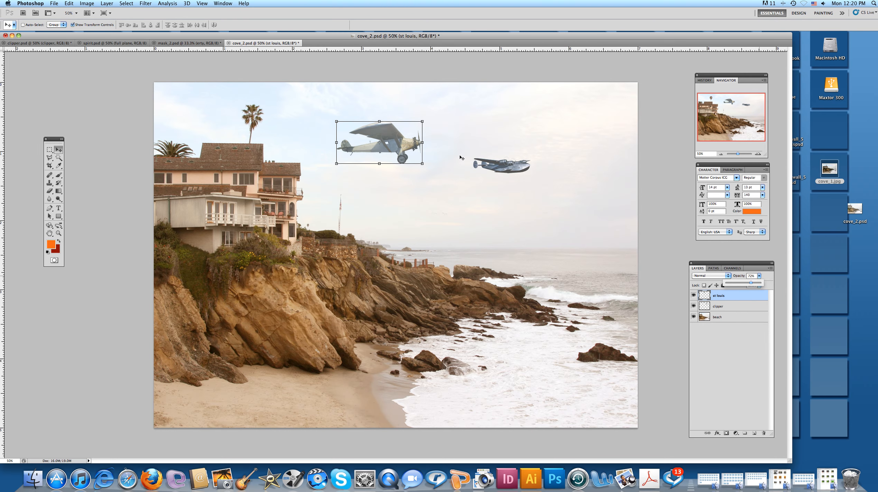
left_click(57, 150)
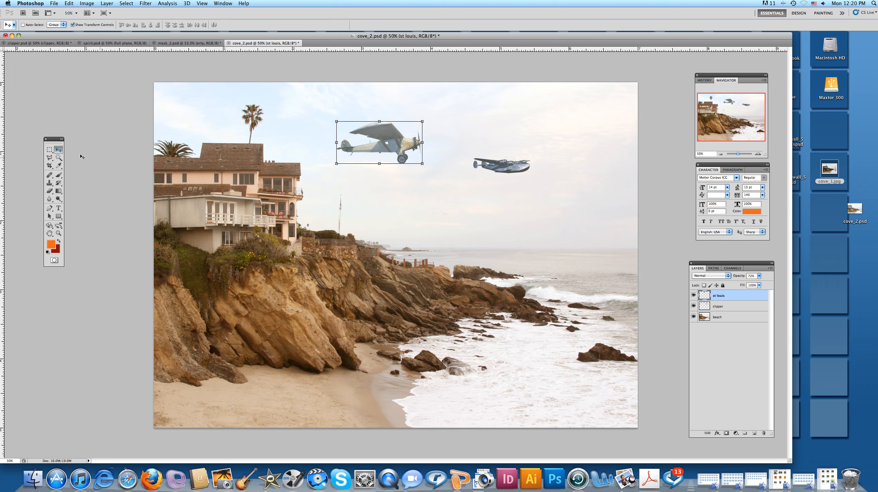
Step: Hide and show the clipper and st louis layers in turn to compare the beach photo with and without each plane
left_click(694, 306)
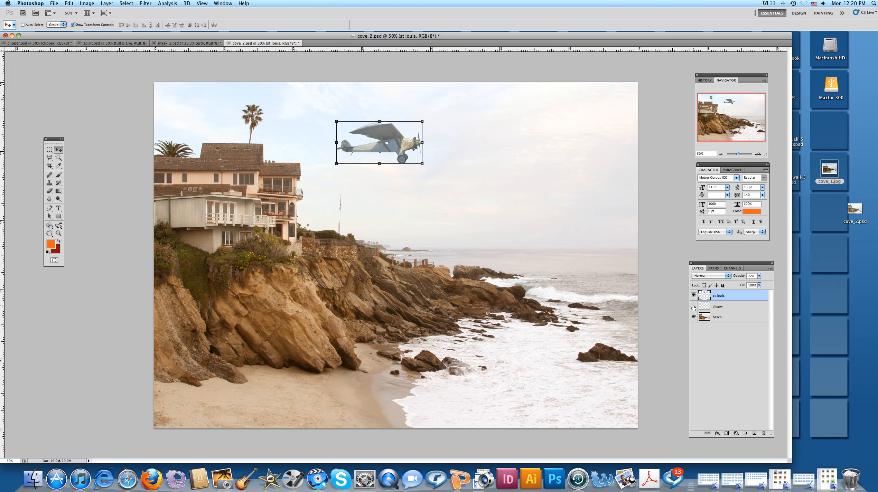
left_click(694, 295)
left_click(693, 307)
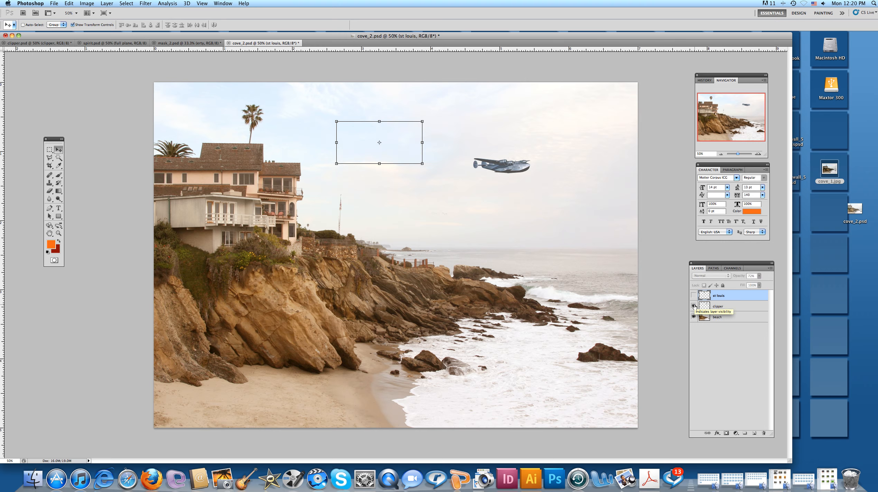
left_click(693, 307)
left_click(715, 307)
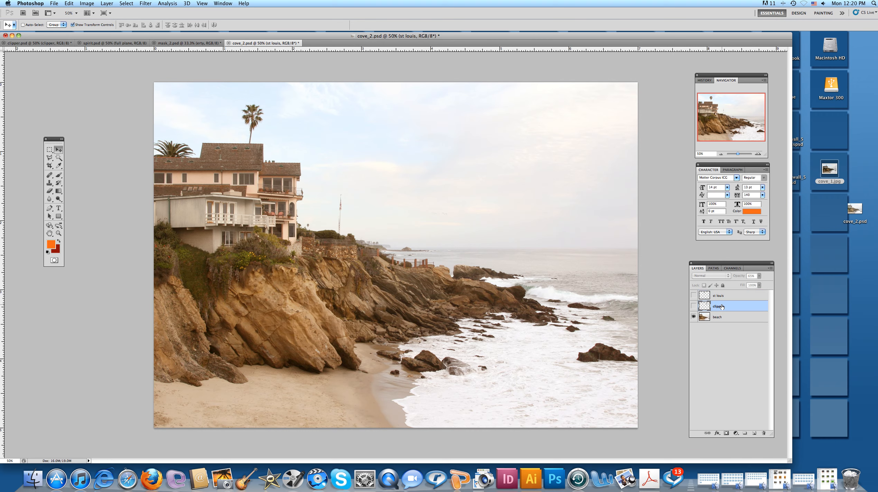
left_click(694, 307)
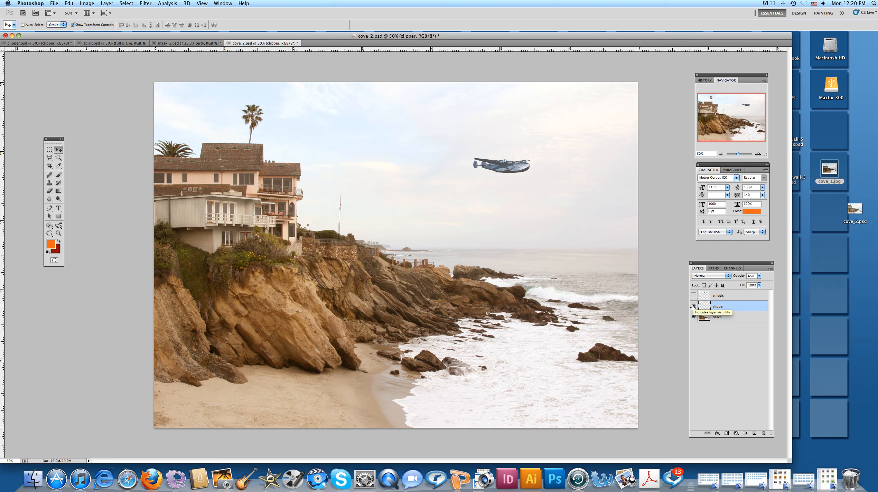
left_click(694, 295)
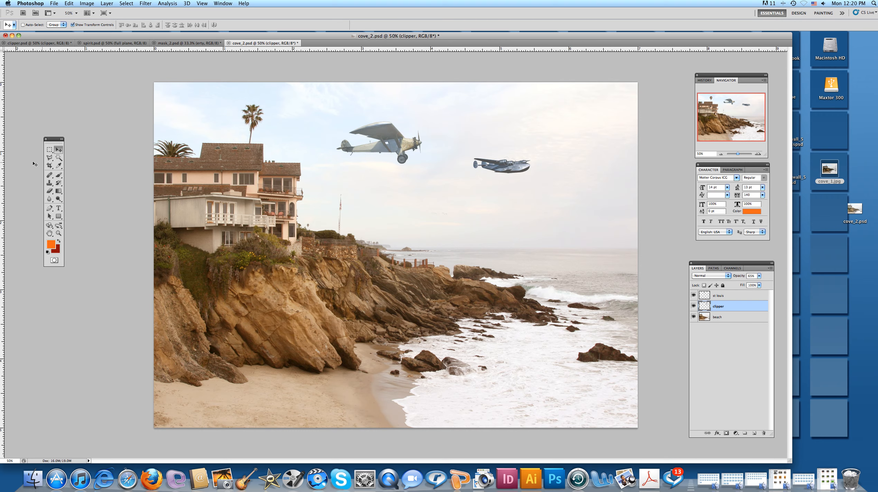
Step: Scale the st louis plane proportionally to about 80%, apply the transformation and move it slightly lower in the sky
key("super+t")
left_click(721, 296)
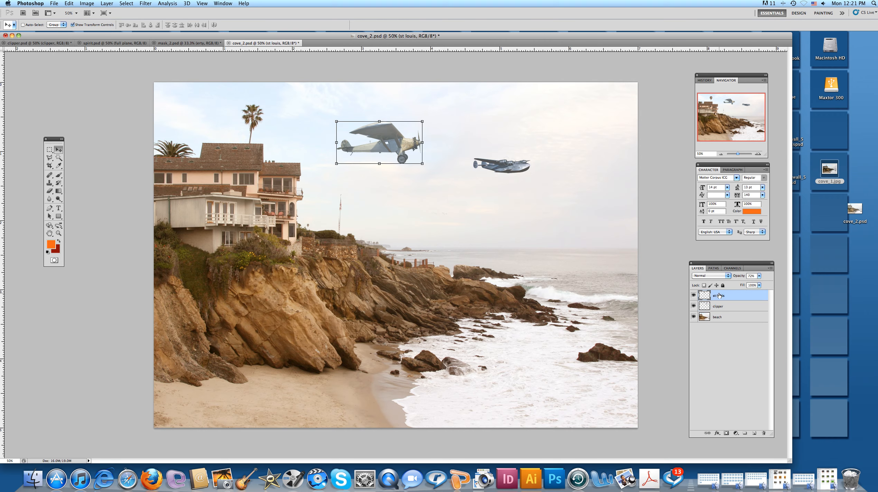
left_click_drag(422, 163, 405, 156)
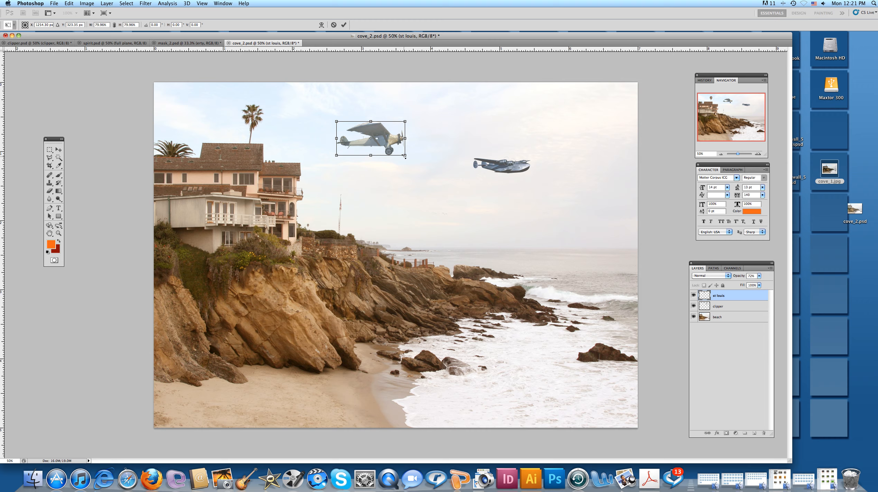
left_click(59, 149)
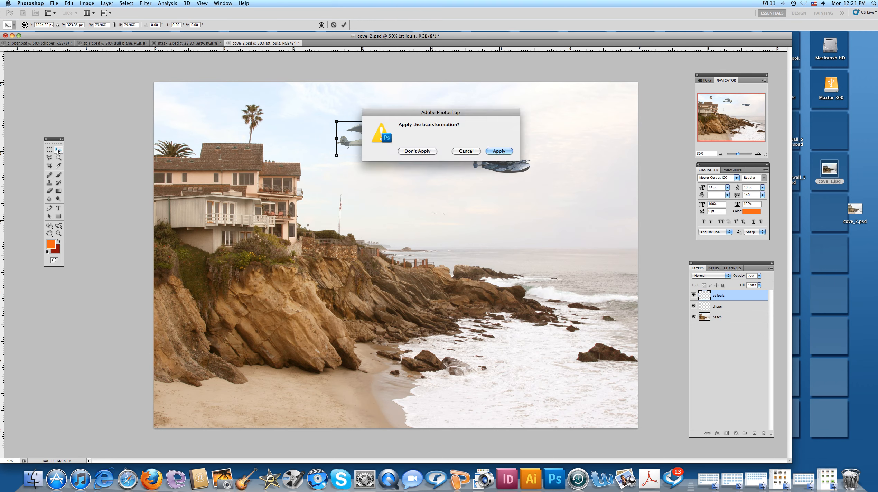
left_click(494, 154)
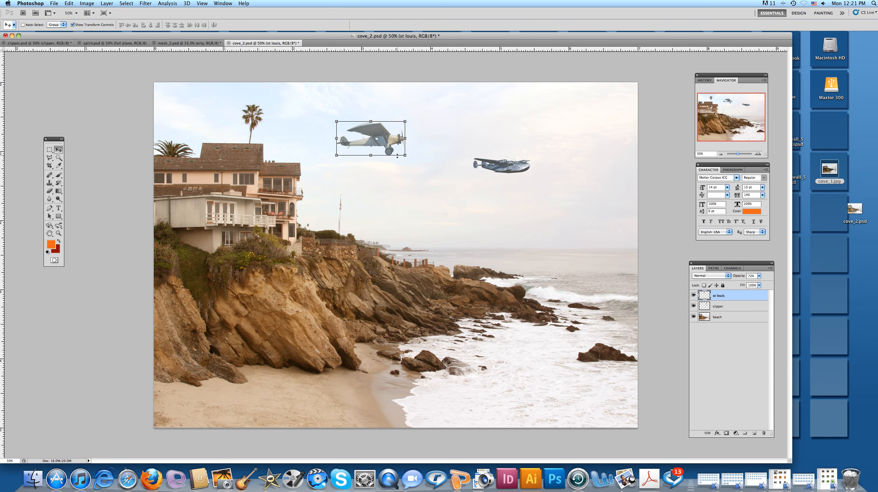
left_click_drag(396, 145, 396, 149)
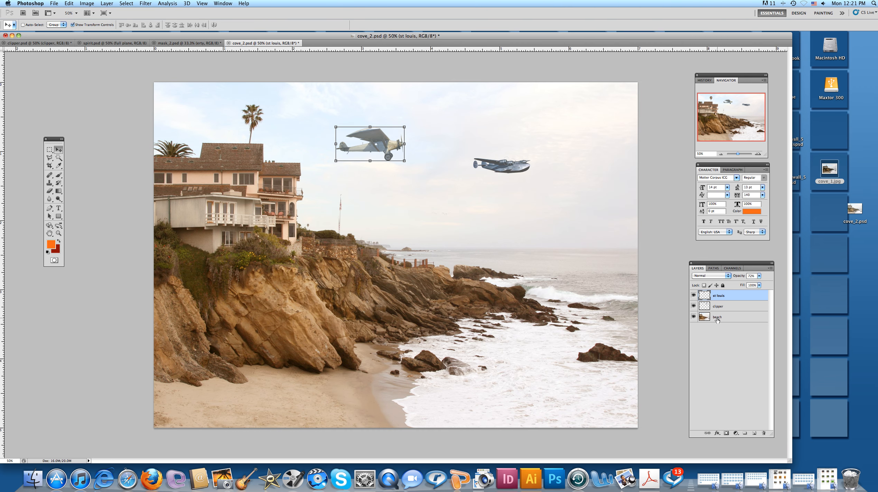
Step: Hide the st louis layer and make the clipper layer active
left_click(693, 295)
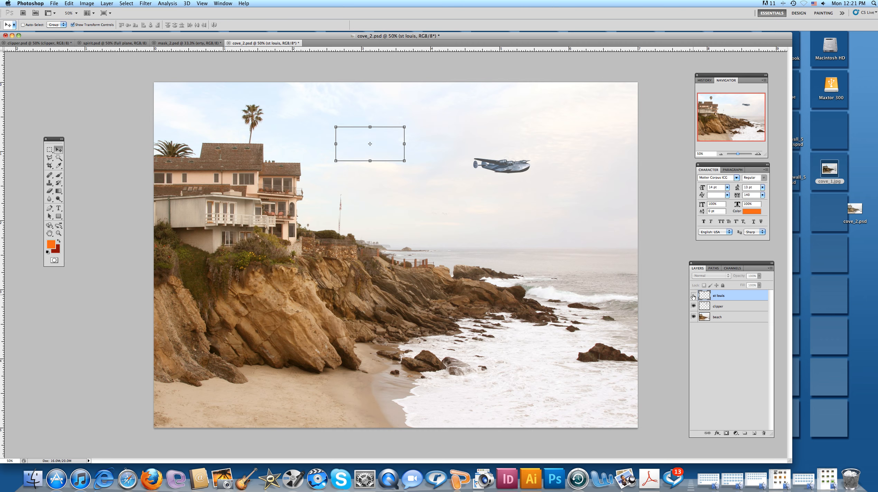
left_click(731, 309)
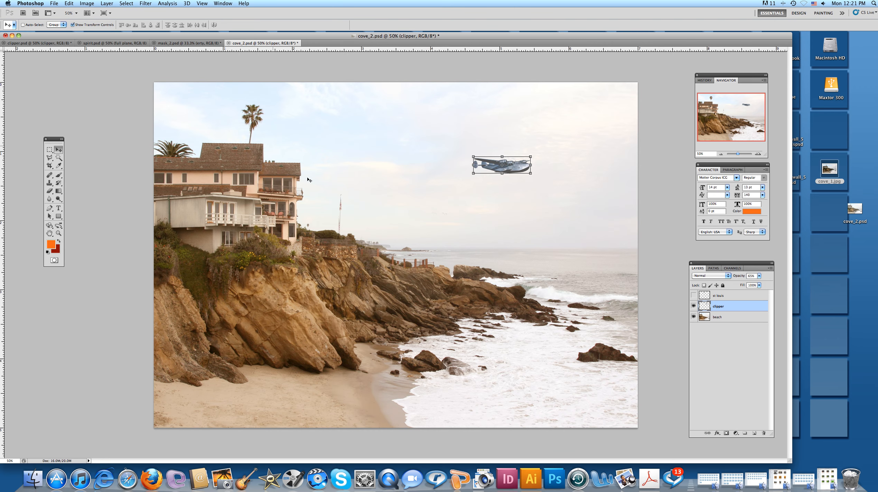
Step: In mask_2.psd, select the masked figure by inverting a Magic Wand background selection extended to similar areas, and return to cove_2.psd
left_click(165, 44)
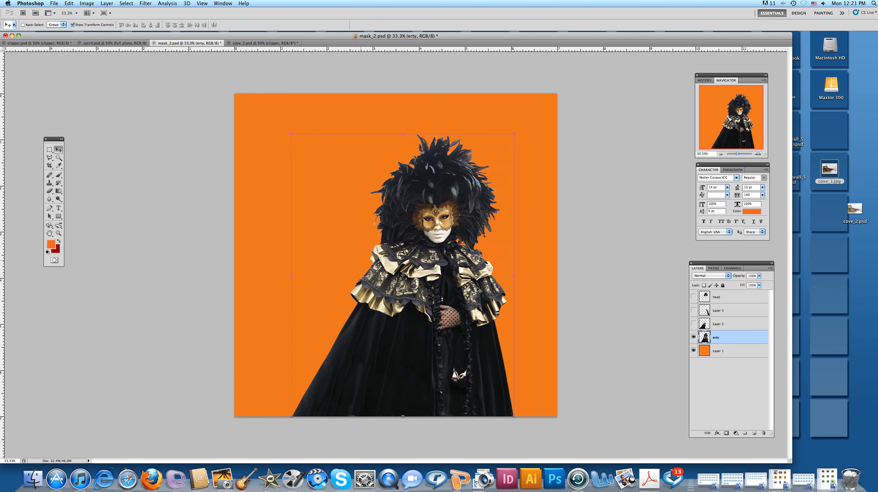
left_click(57, 158)
left_click(332, 226)
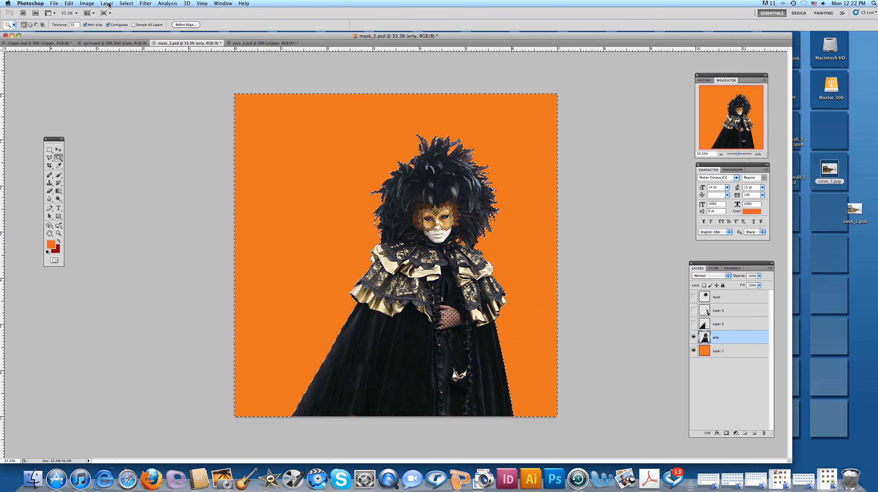
left_click(126, 4)
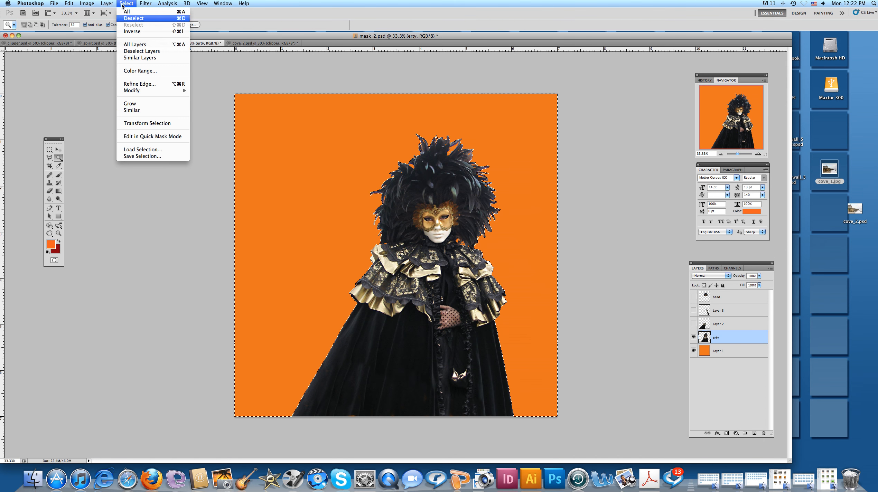
left_click(135, 111)
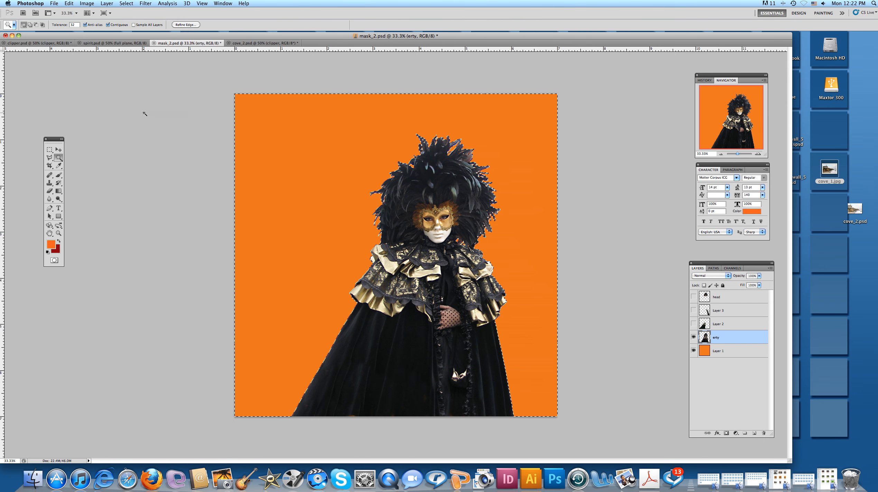
left_click(125, 3)
left_click(125, 32)
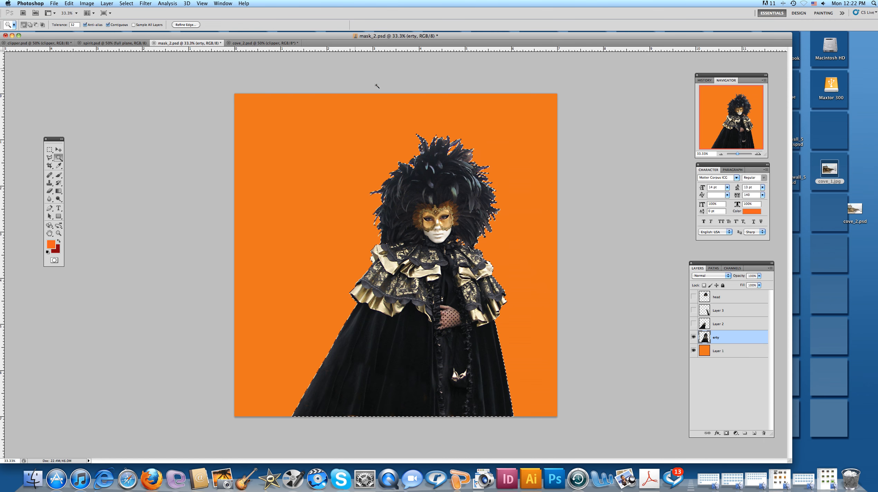
left_click(250, 43)
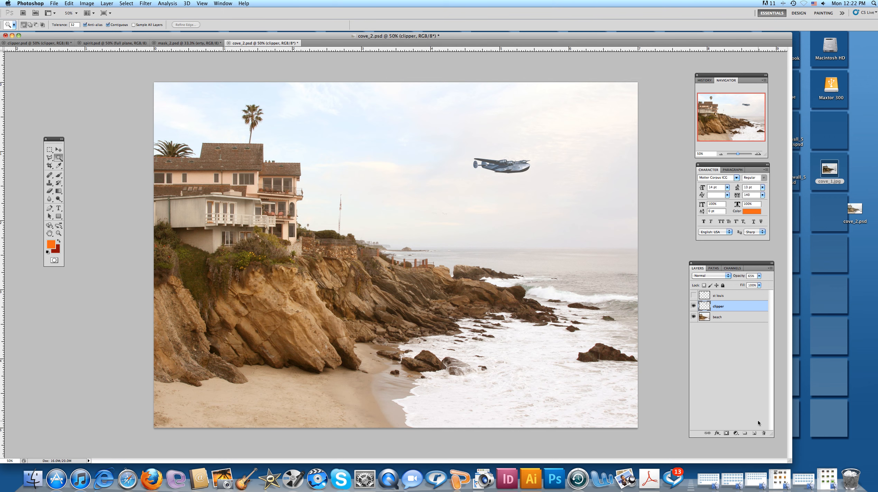
Step: Add a layer named mask above the st louis layer and paste the masked figure into it, accepting the color profile conversion
left_click(738, 296)
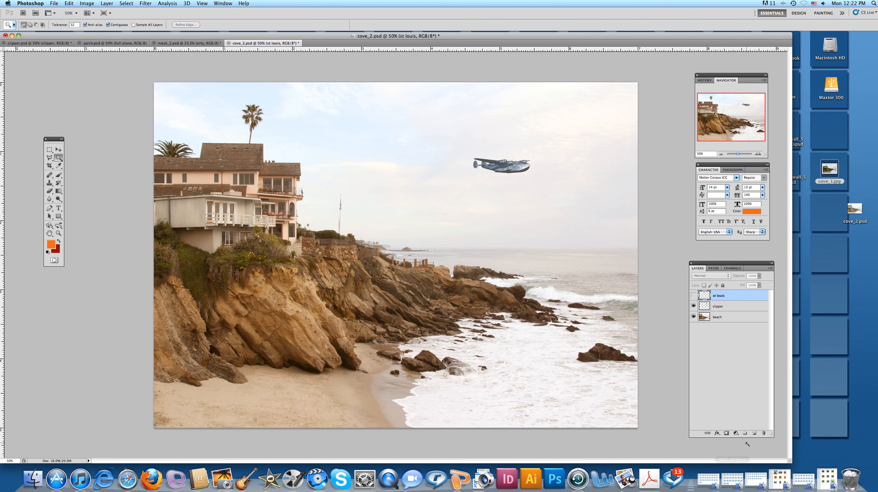
left_click(755, 434)
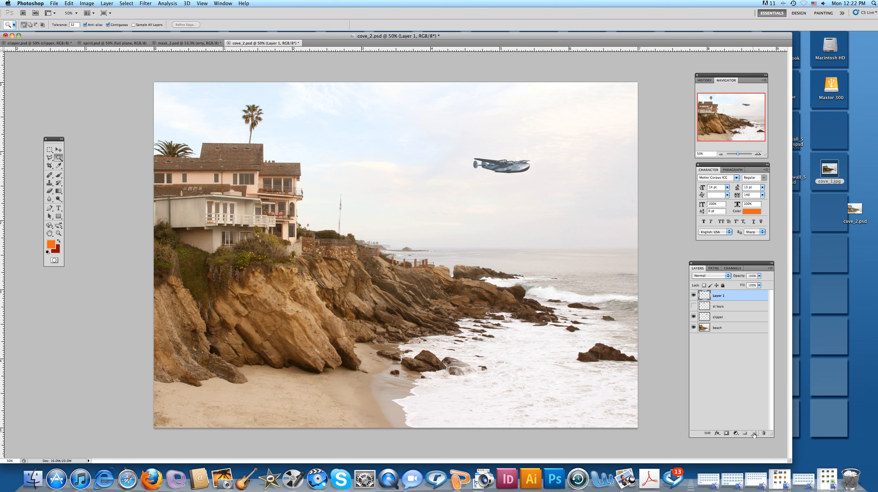
double_click(716, 297)
type("mask")
key("Return")
key("super+v")
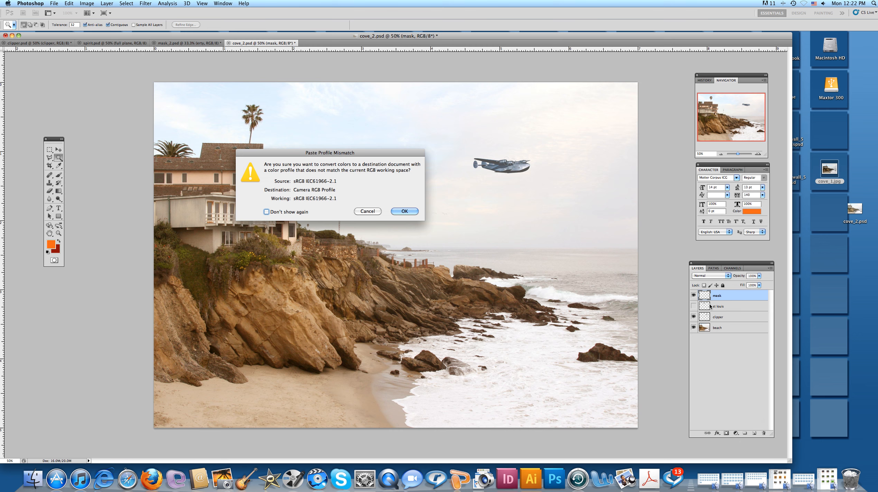
left_click(404, 211)
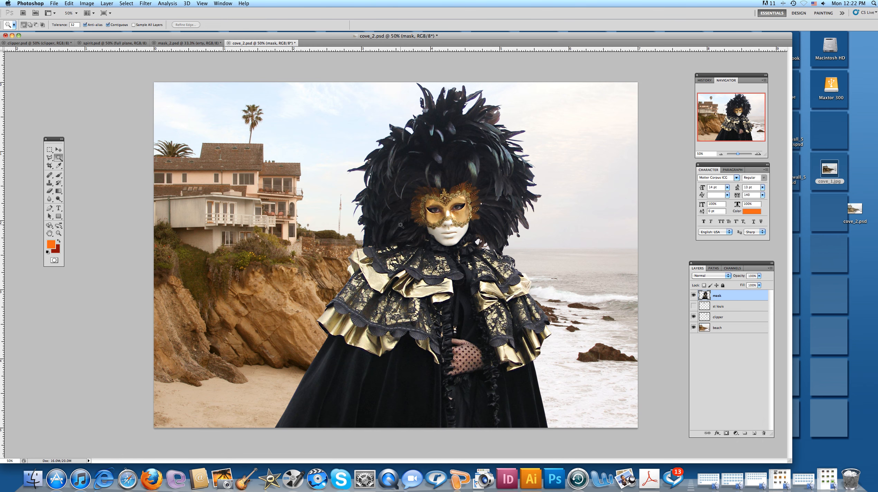
Step: Scale the masked figure proportionally to about 49%, place it in the beach photo's lower-left corner and apply the transformation
left_click(58, 150)
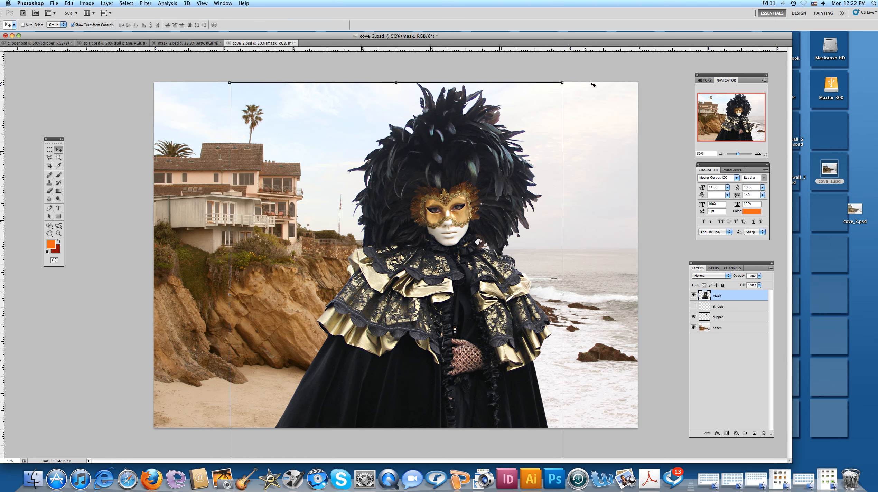
left_click_drag(563, 83, 421, 239)
left_click_drag(392, 304, 316, 231)
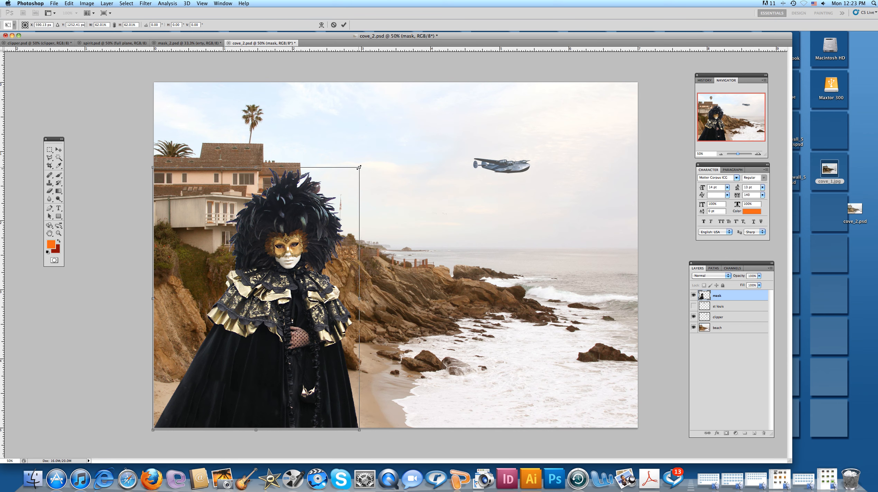
left_click_drag(359, 167, 309, 217)
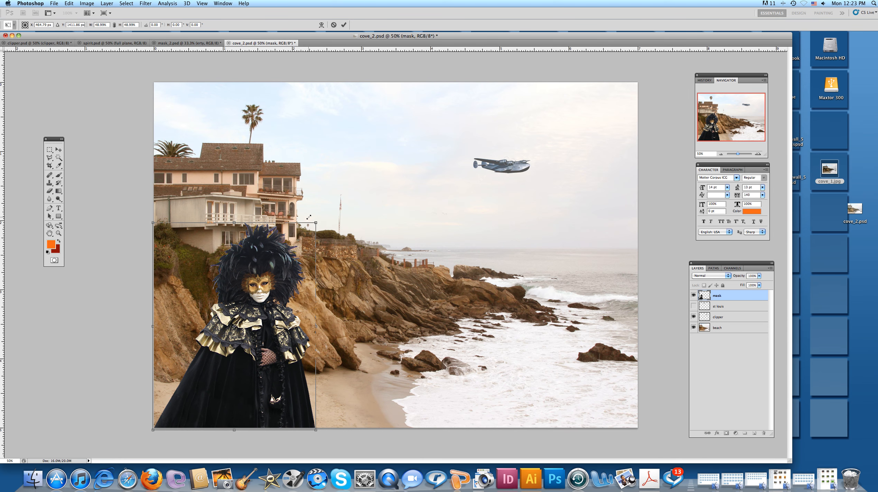
left_click(58, 149)
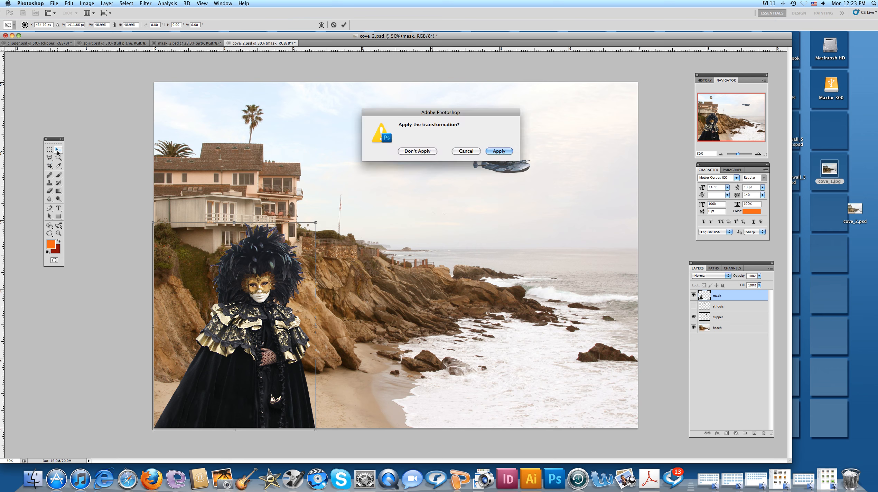
left_click(499, 152)
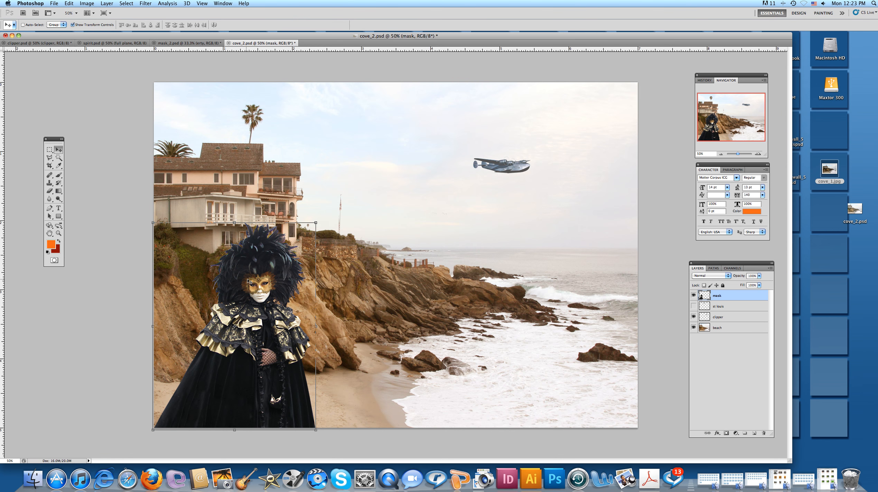
Step: Reposition the masked figure on the foreground sand, slightly in from the photo's left edge, and turn off the transform controls
left_click_drag(250, 263, 334, 273)
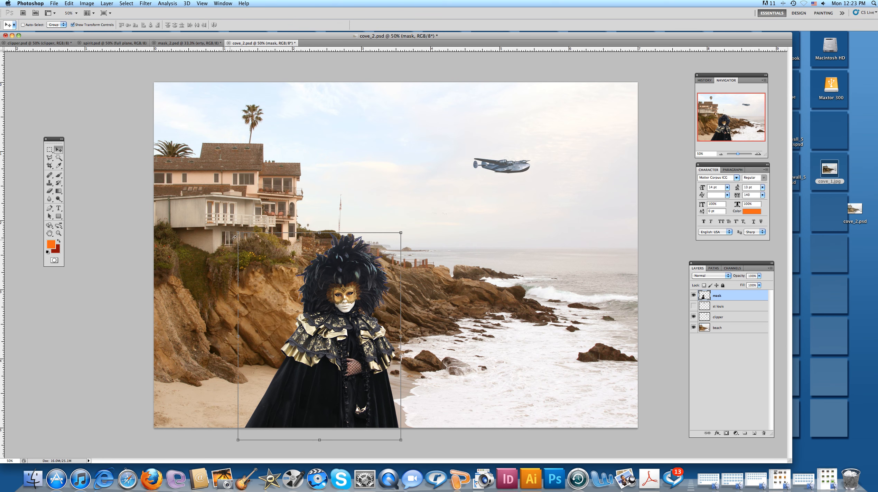
left_click_drag(347, 273, 277, 262)
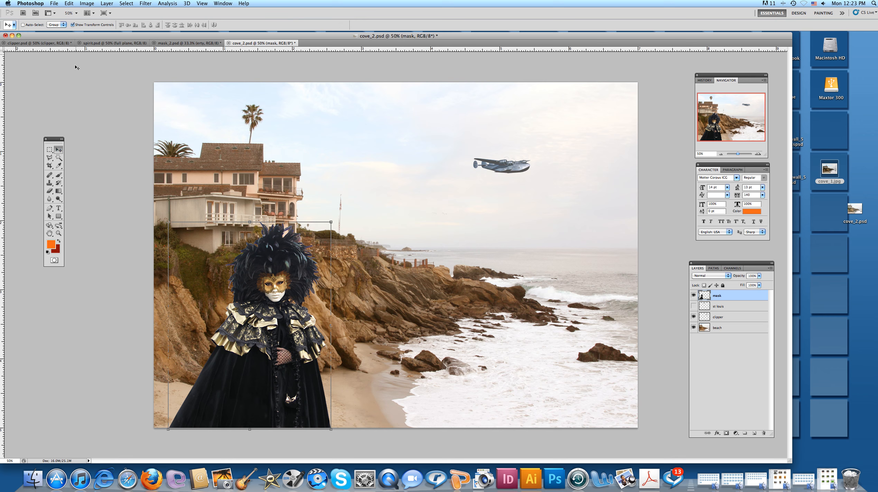
left_click(73, 25)
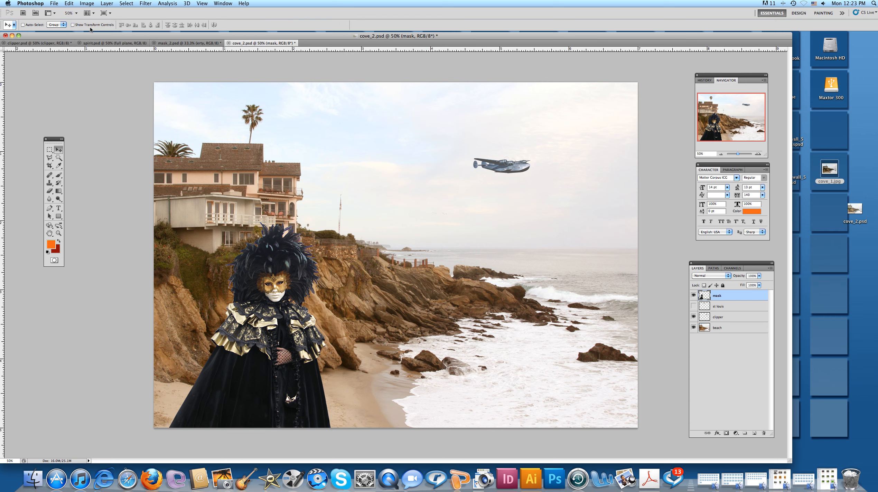